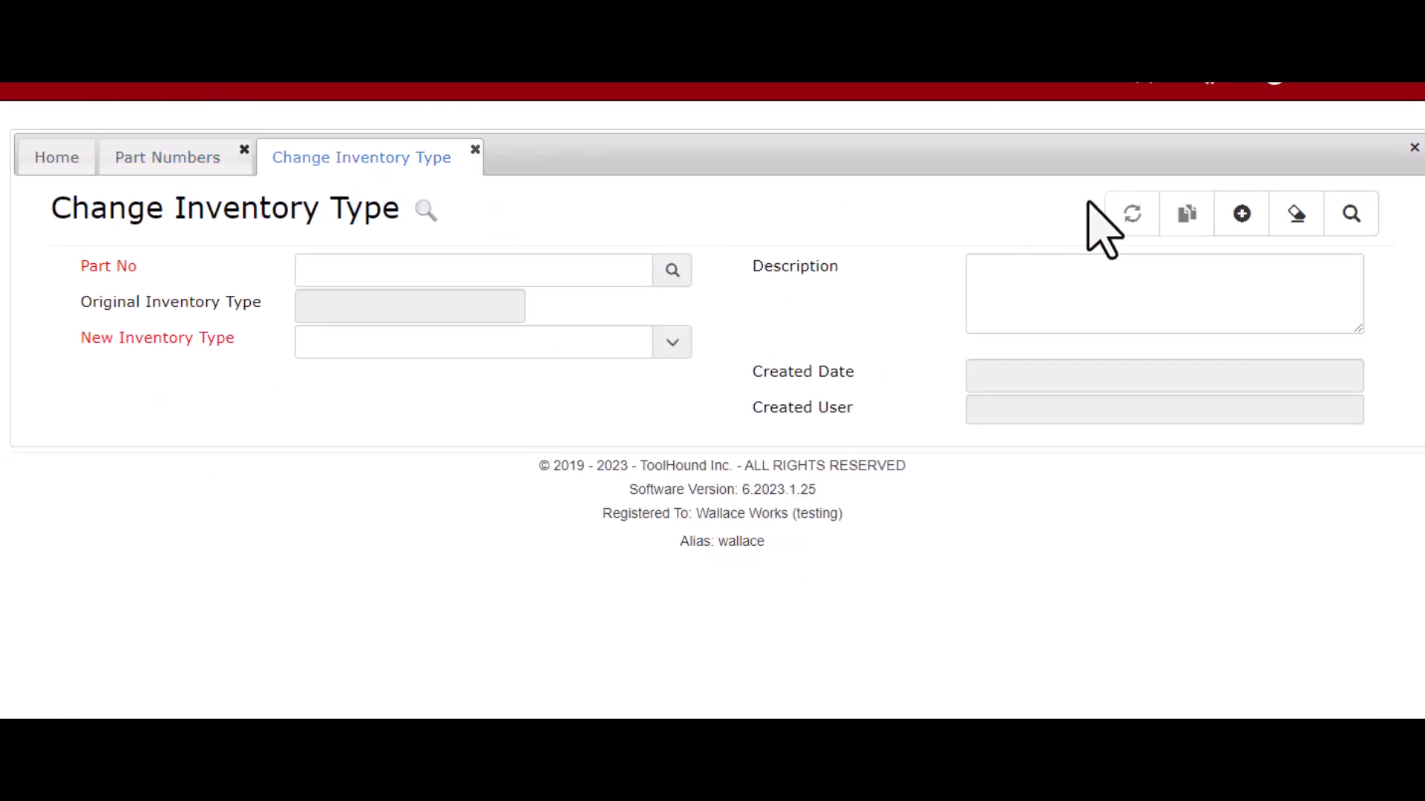
# - Create an inventory type change for part MNL50 with Non Stock as the new type, save it and accept the warning
pyautogui.click(1245, 235)
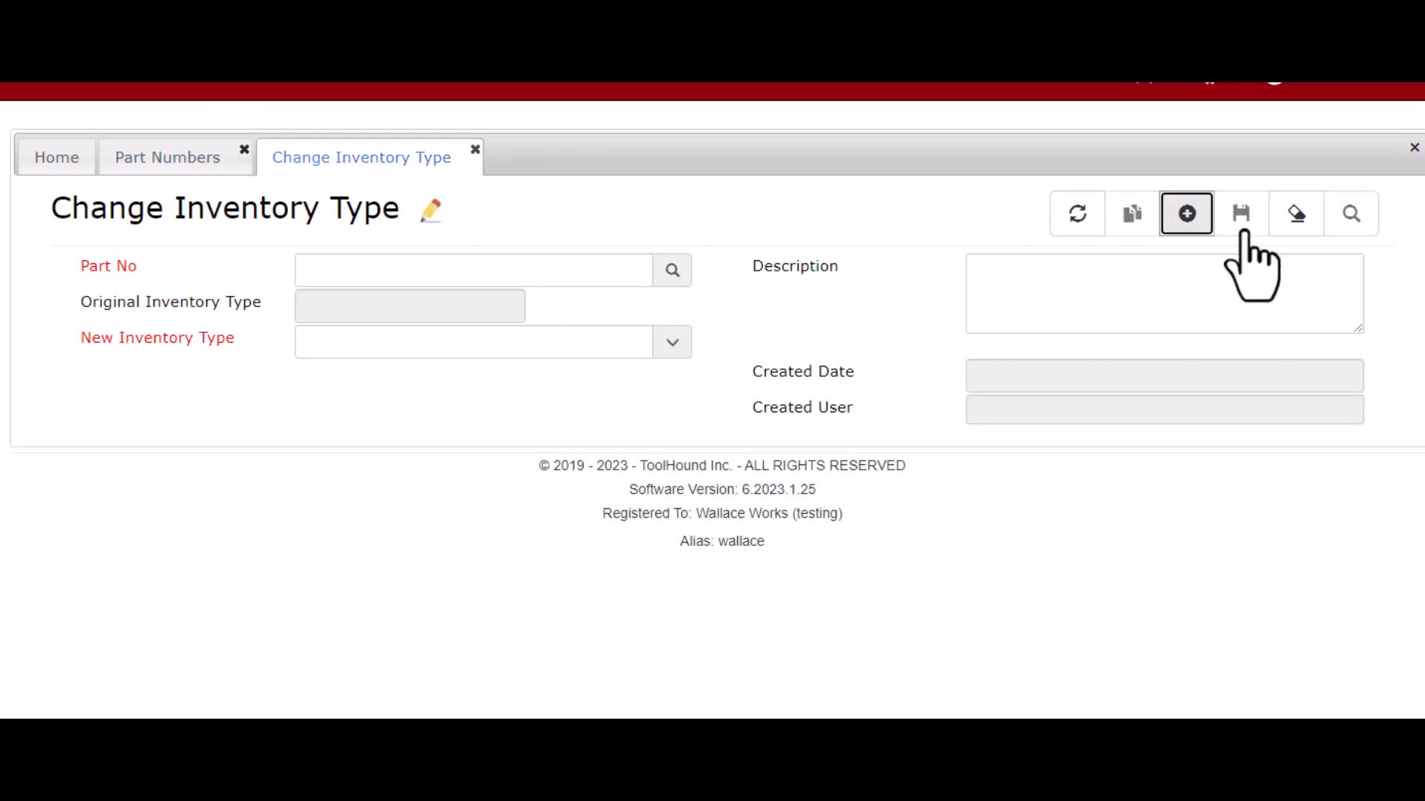
pyautogui.click(558, 276)
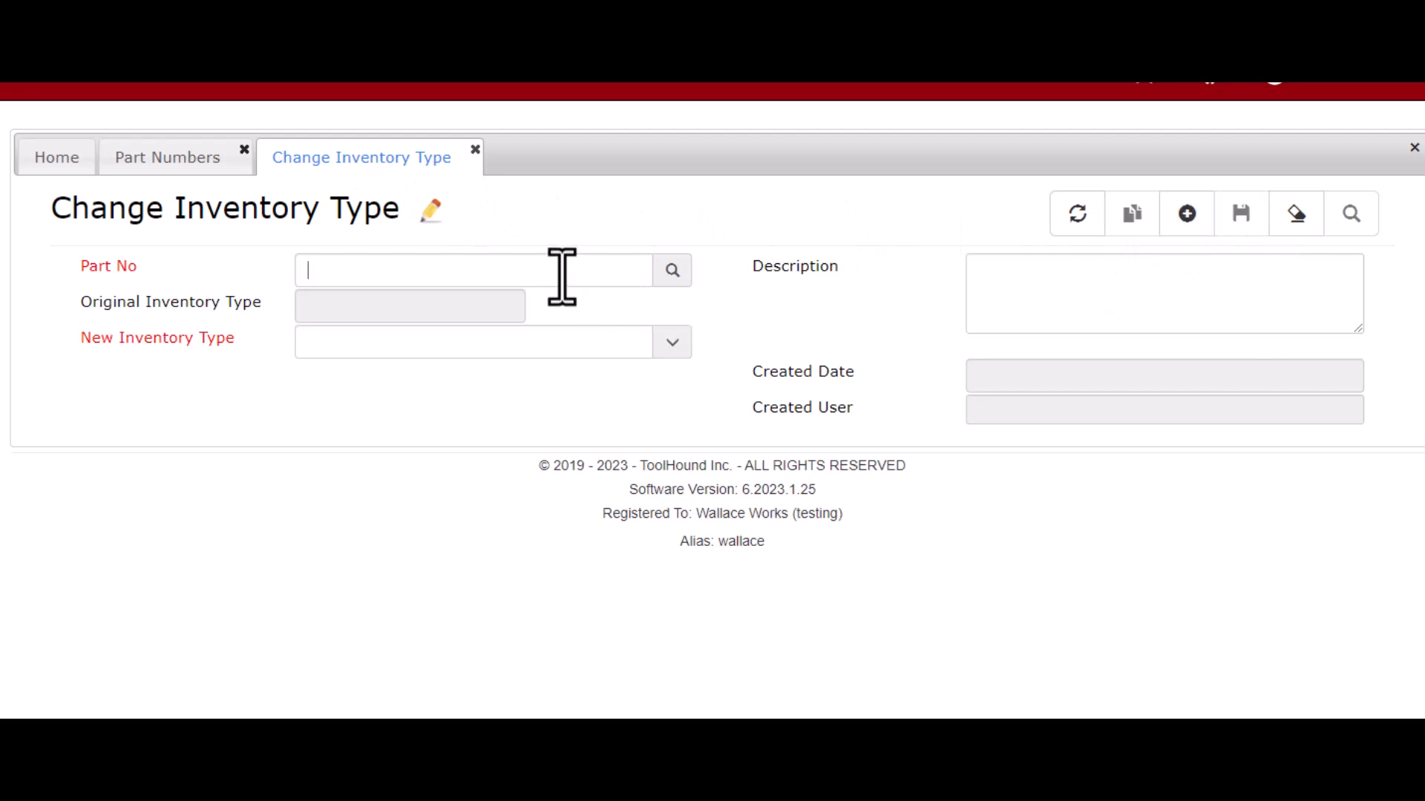
pyautogui.write('MNL50')
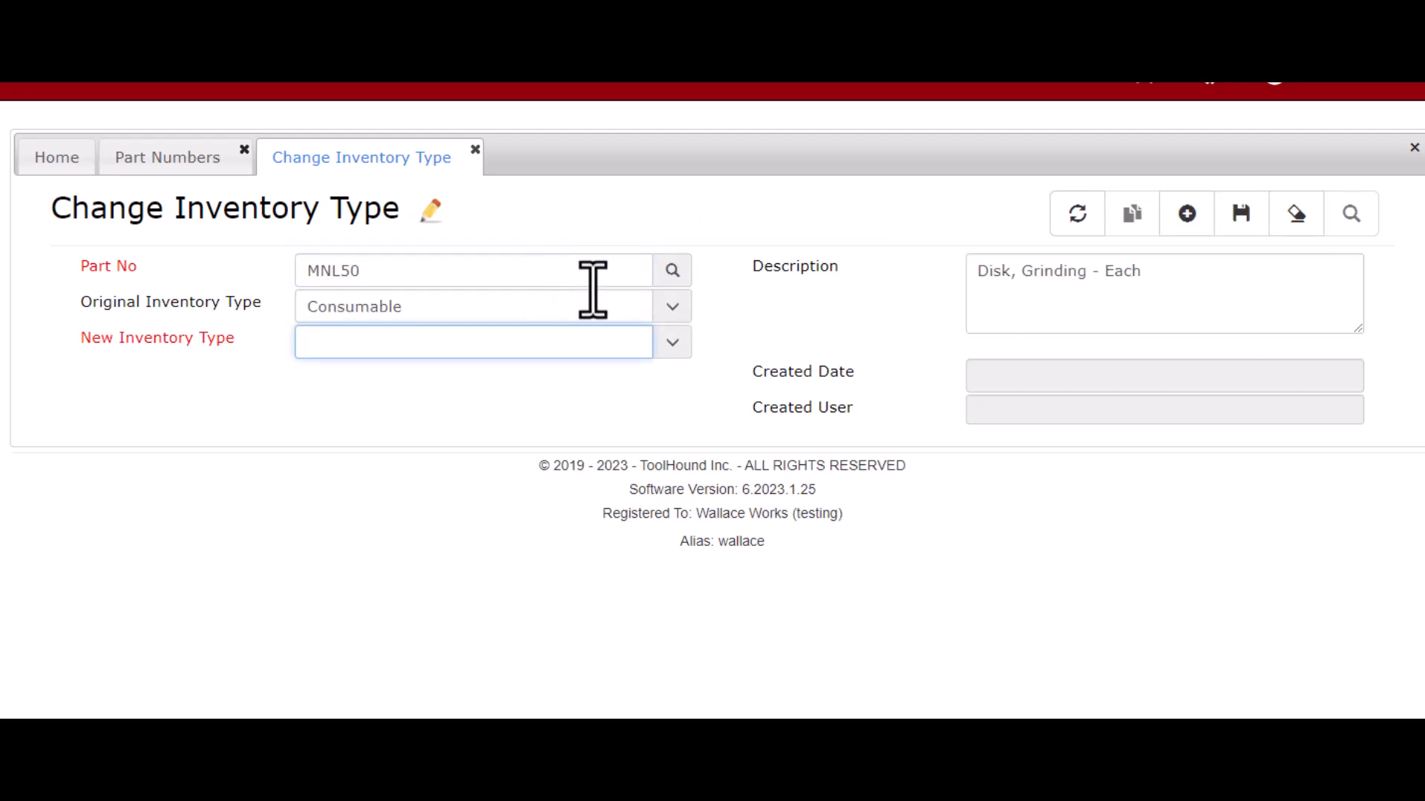
pyautogui.click(682, 340)
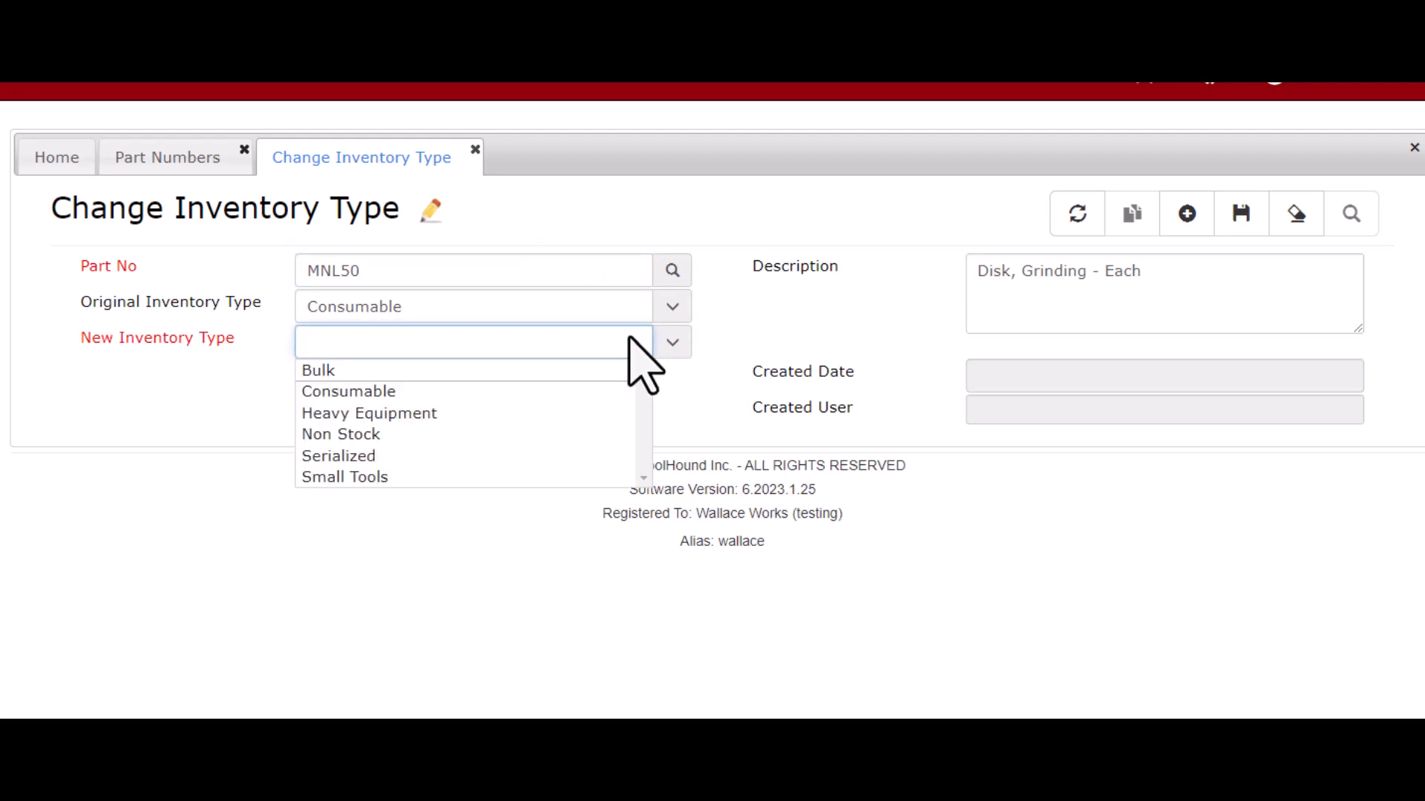
pyautogui.click(380, 438)
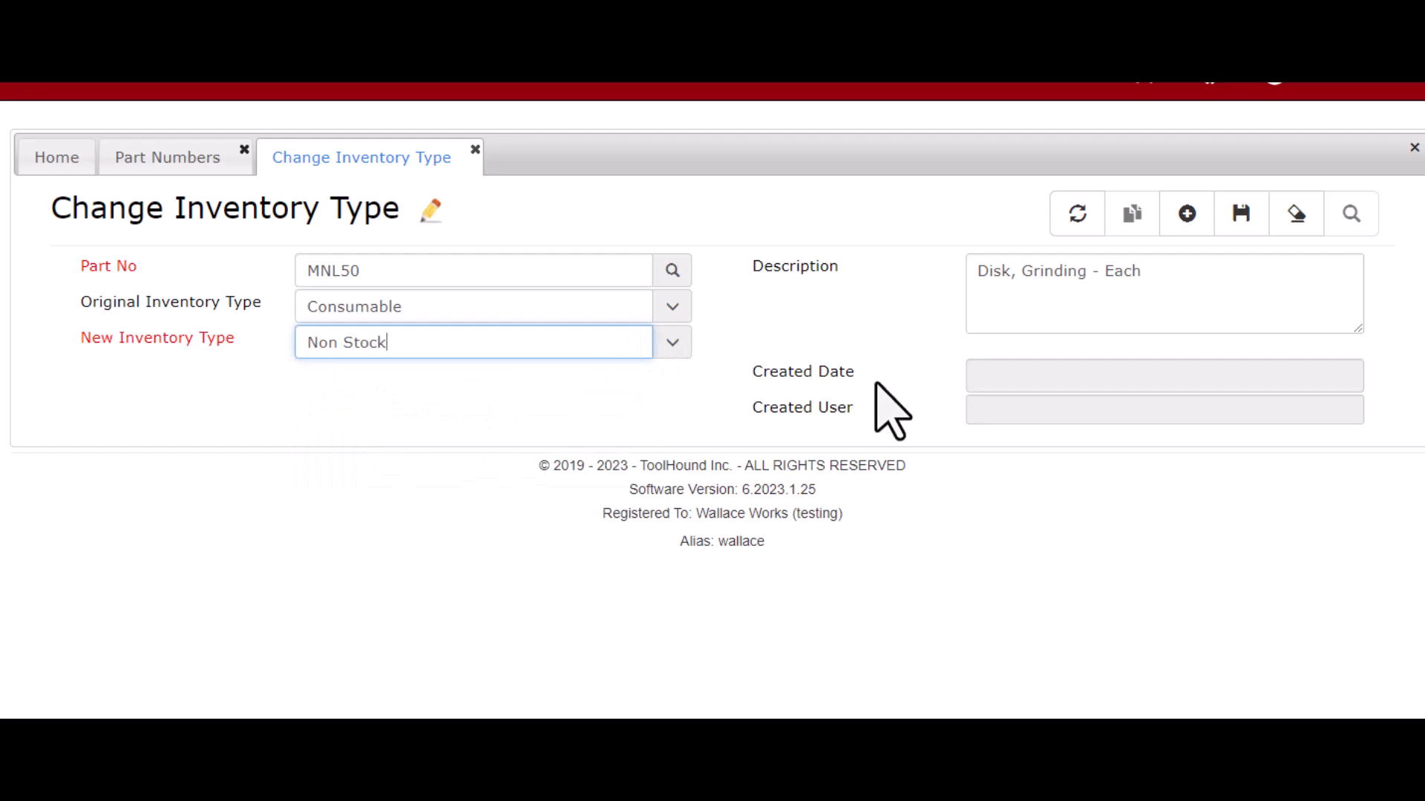
pyautogui.click(1241, 236)
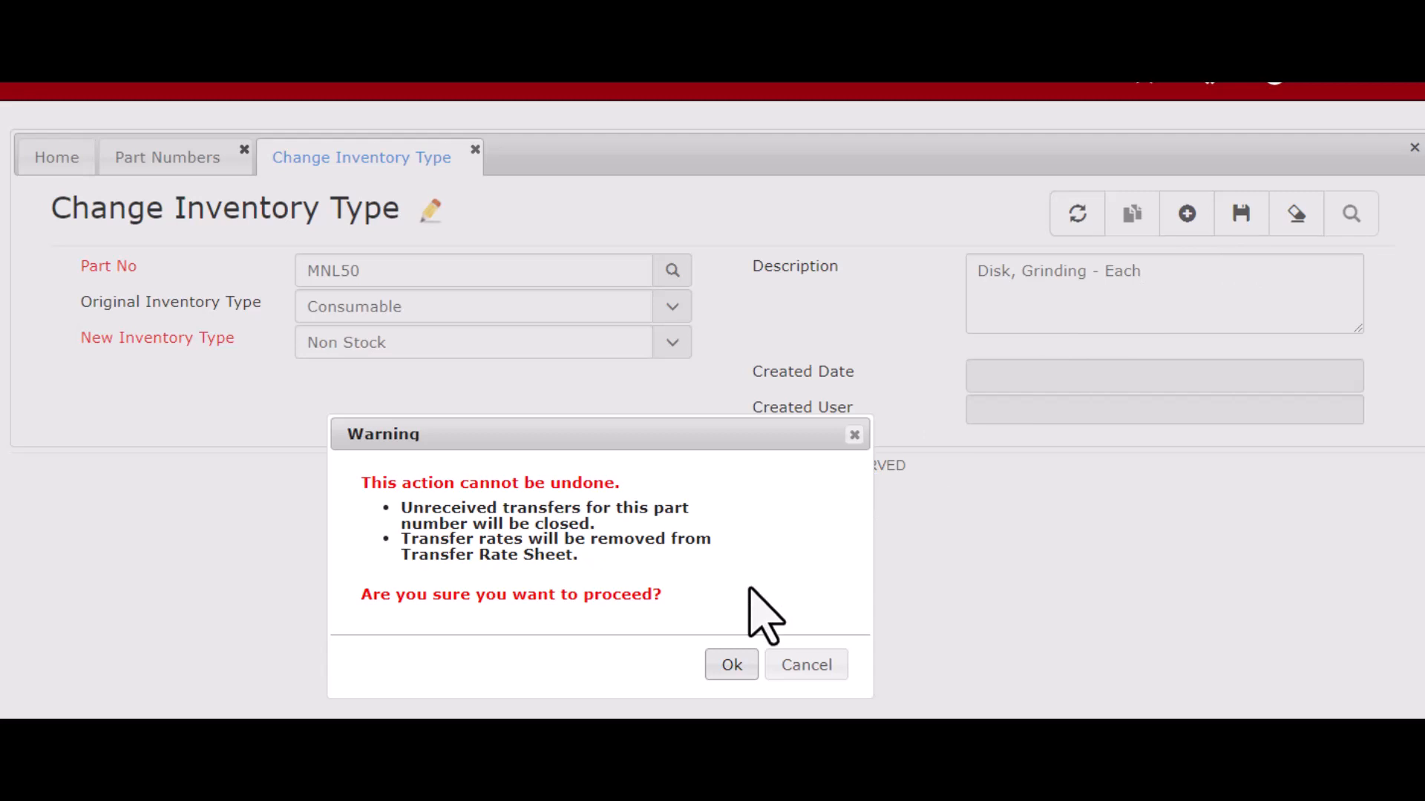
pyautogui.click(731, 665)
pyautogui.click(731, 665)
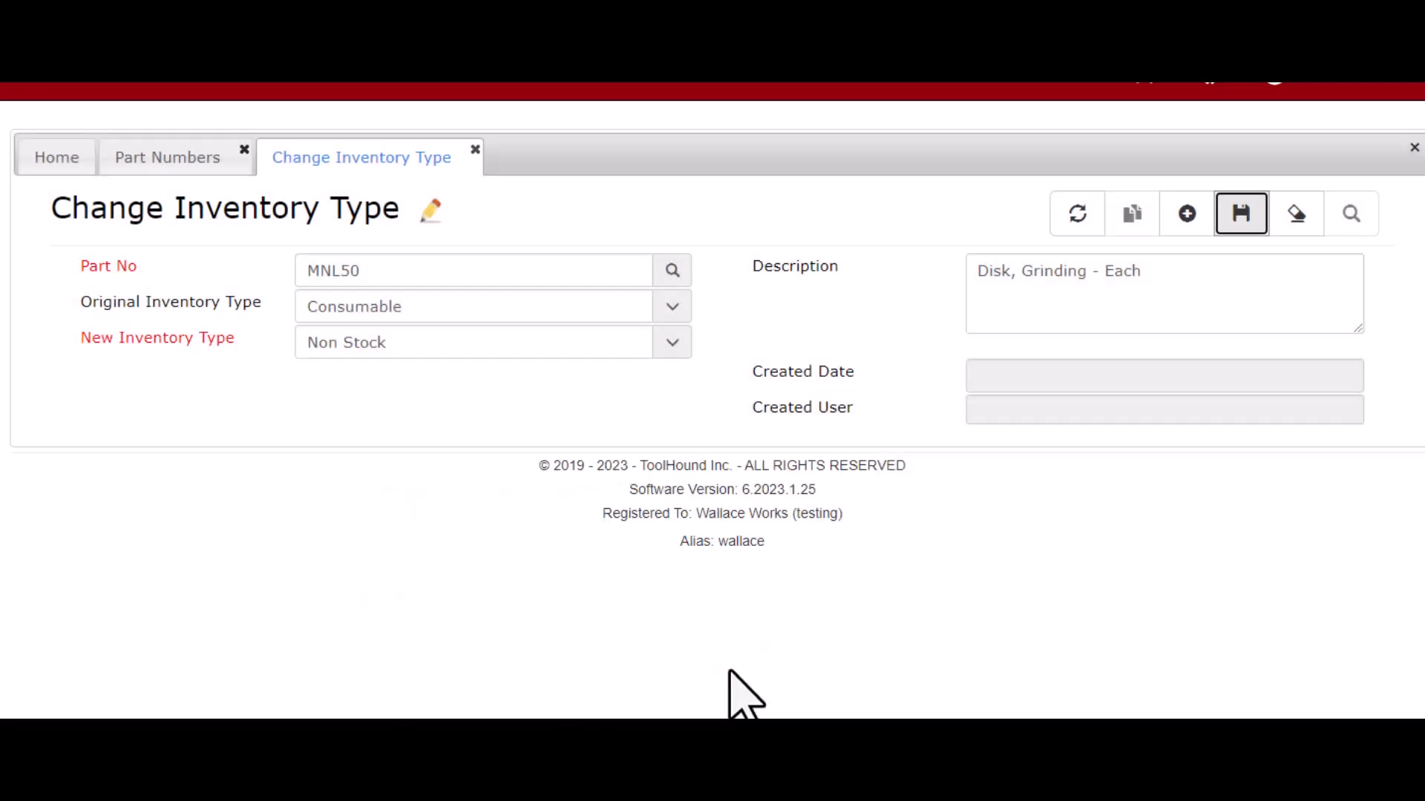
# - Refresh the MNL50 part record and review its inventory type and stocking point quantities across the locations
pyautogui.click(158, 163)
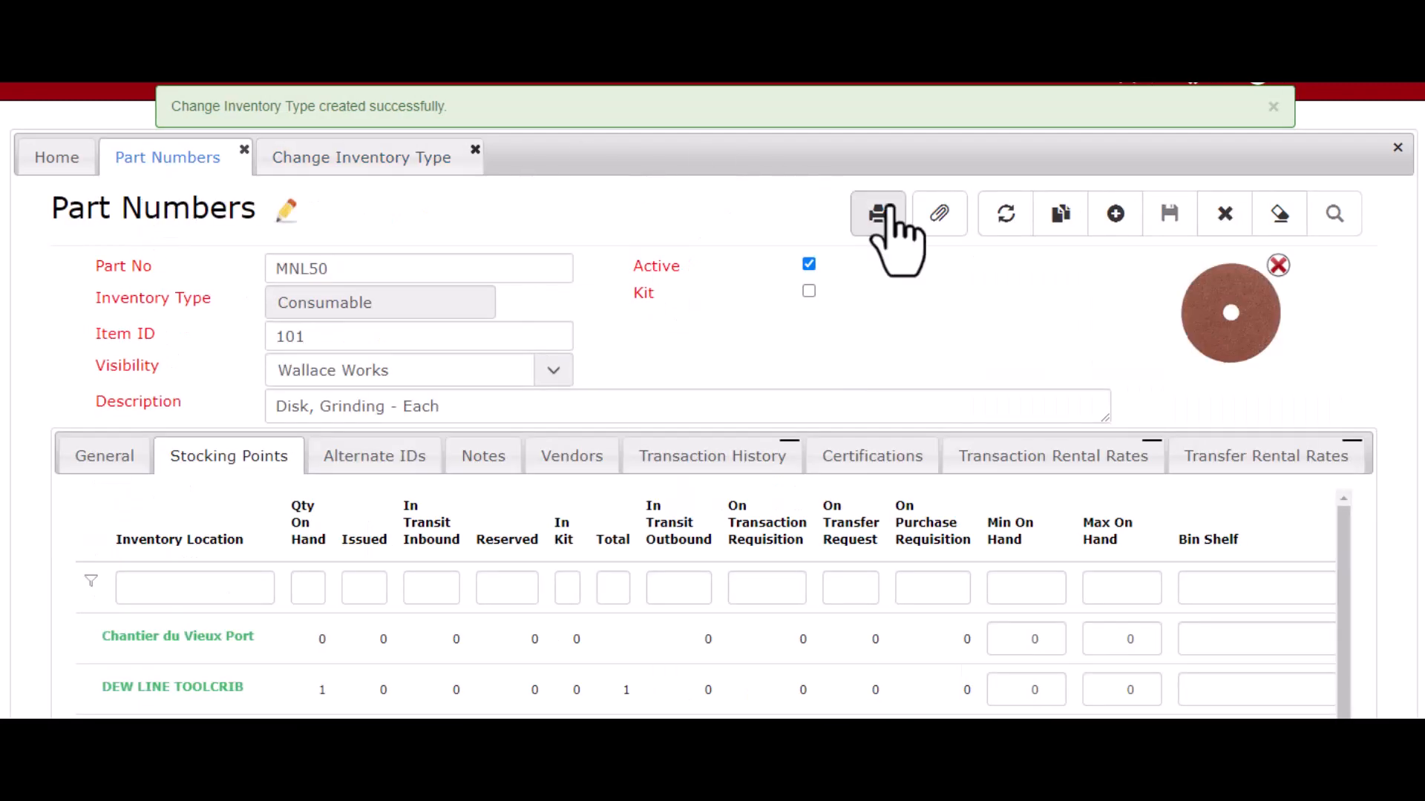
pyautogui.click(1008, 217)
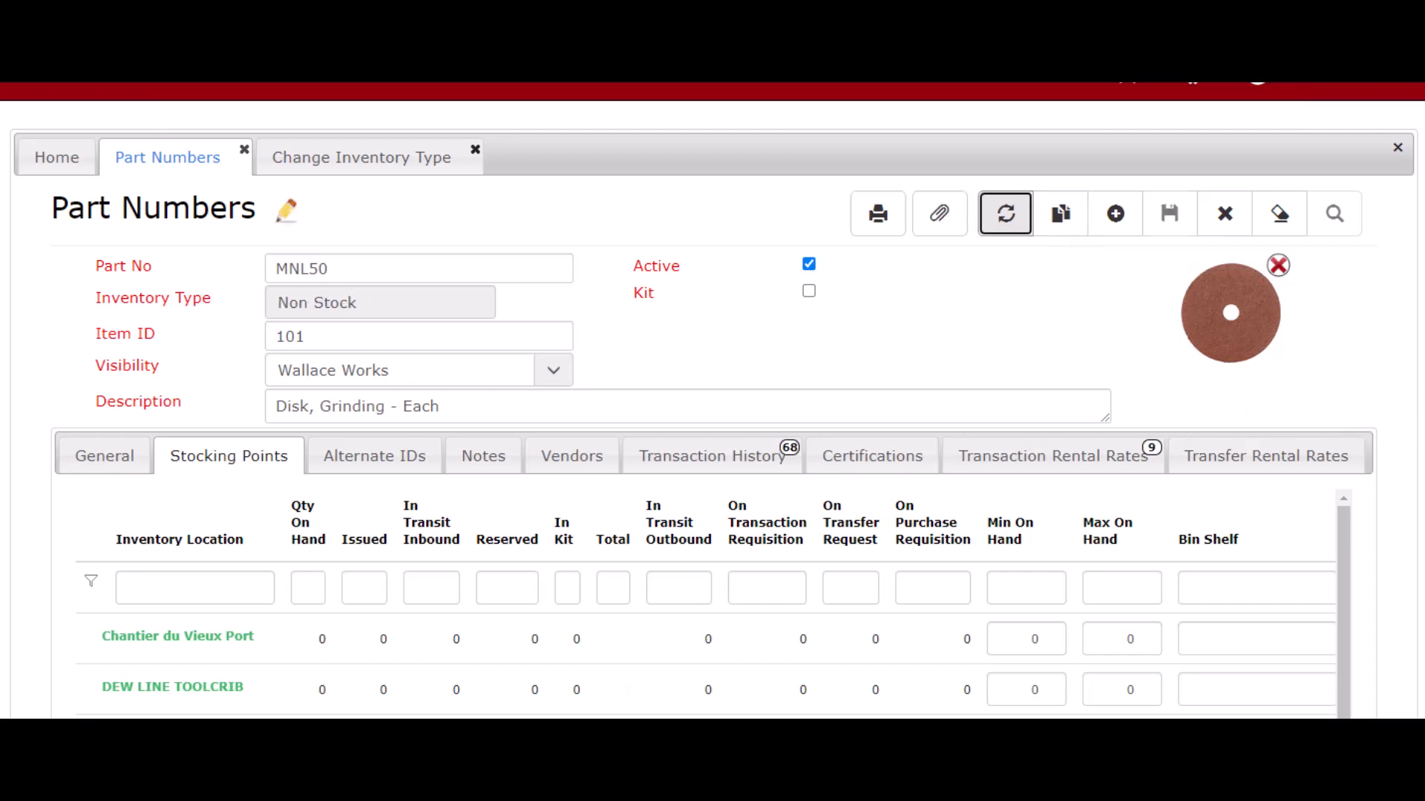
pyautogui.scroll(-3, 1421, 592)
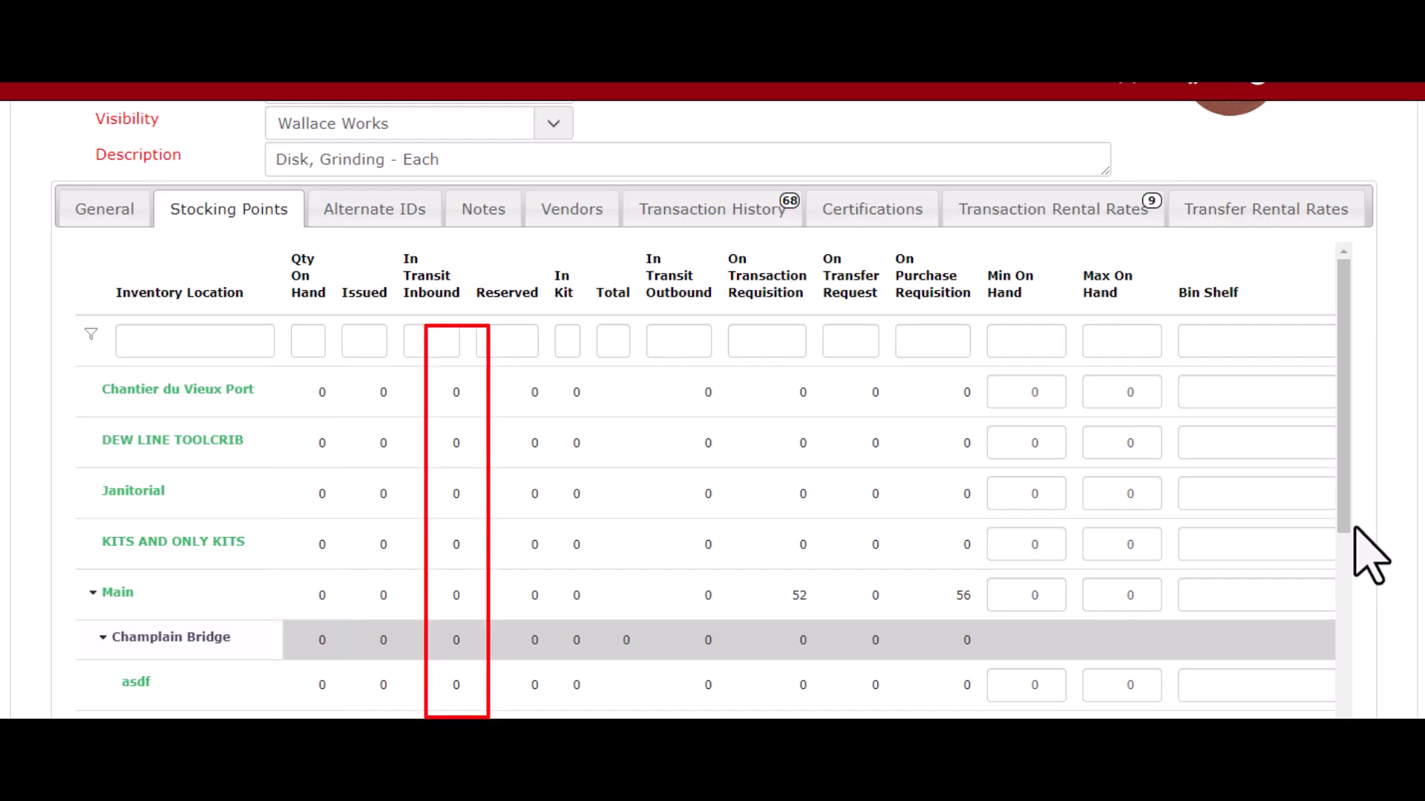
pyautogui.moveTo(1341, 525)
pyautogui.mouseDown()
pyautogui.moveTo(1325, 713)
pyautogui.moveTo(1348, 321)
pyautogui.mouseUp()
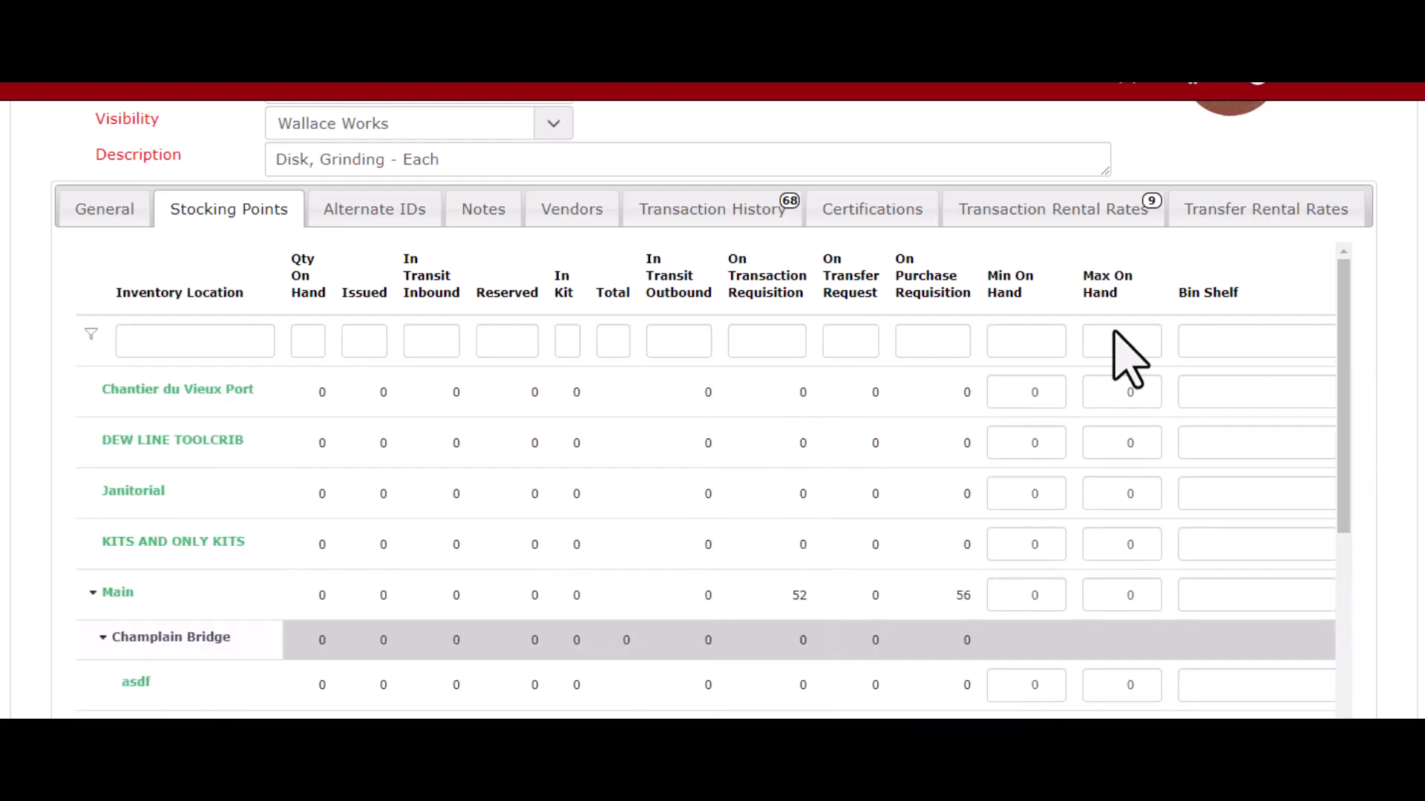
pyautogui.scroll(3, 744, 337)
pyautogui.scroll(1, 744, 337)
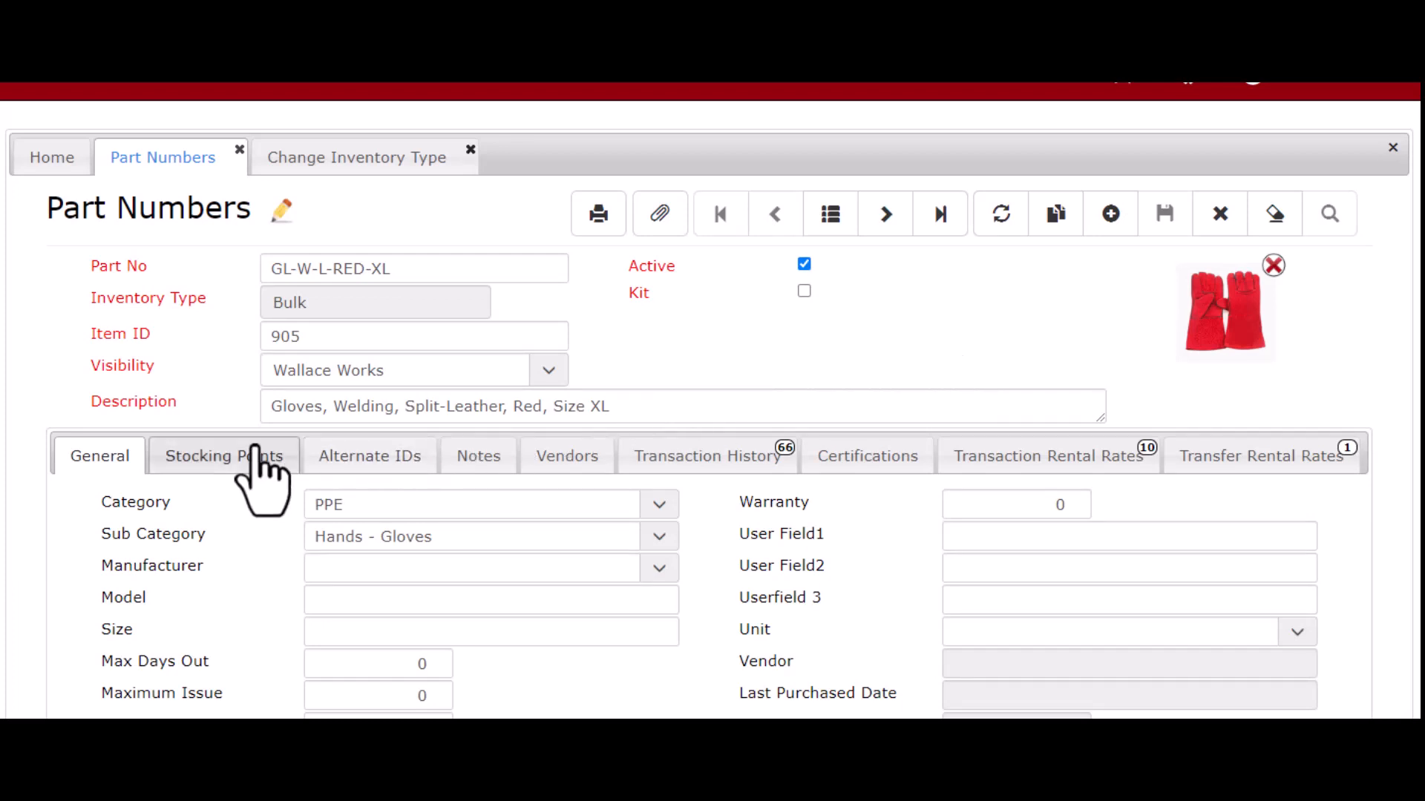
# - Review the stocking points of part GL-W-L-RED-XL, checking the issued quantities for each inventory location
pyautogui.click(237, 455)
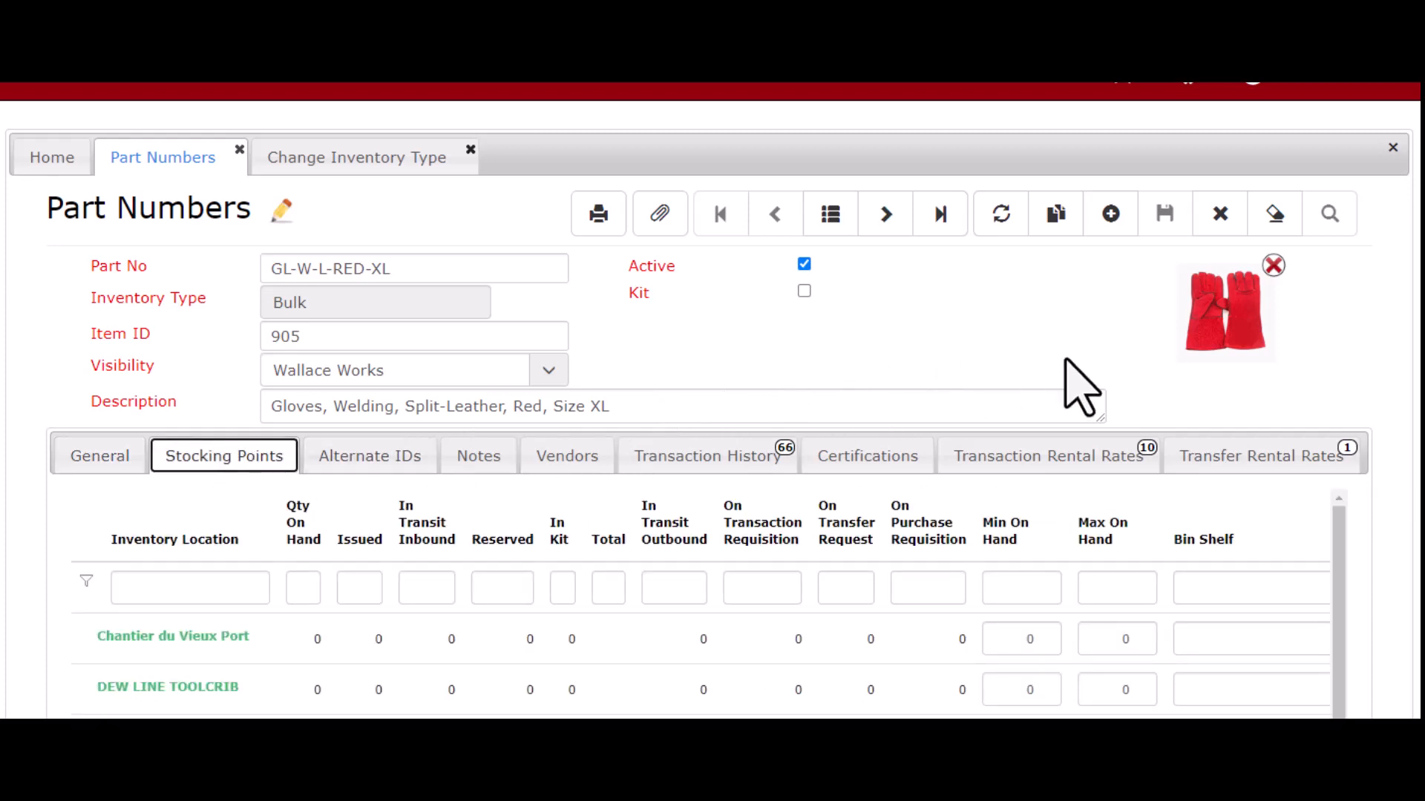
pyautogui.scroll(-3, 1128, 401)
pyautogui.scroll(-2, 1085, 419)
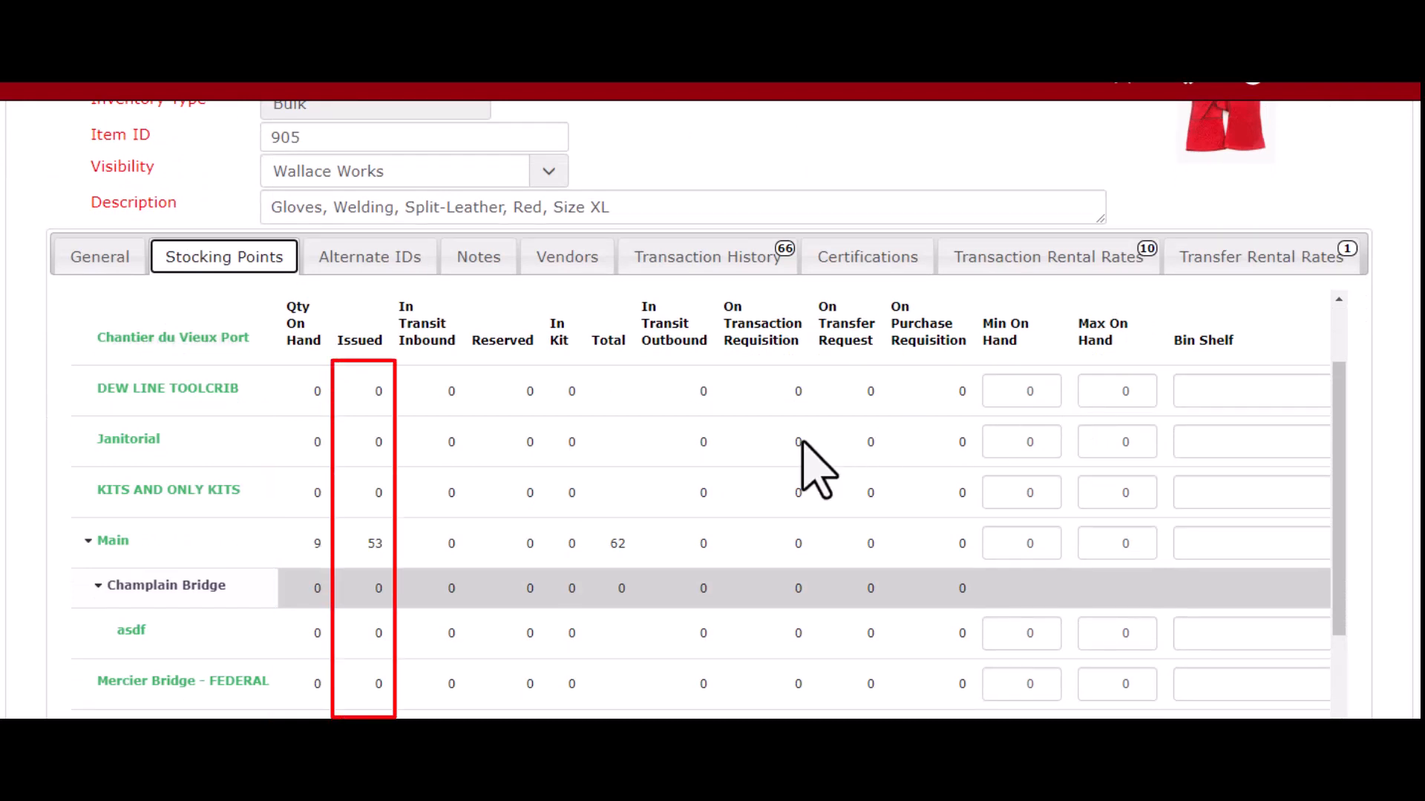
pyautogui.scroll(5, 742, 445)
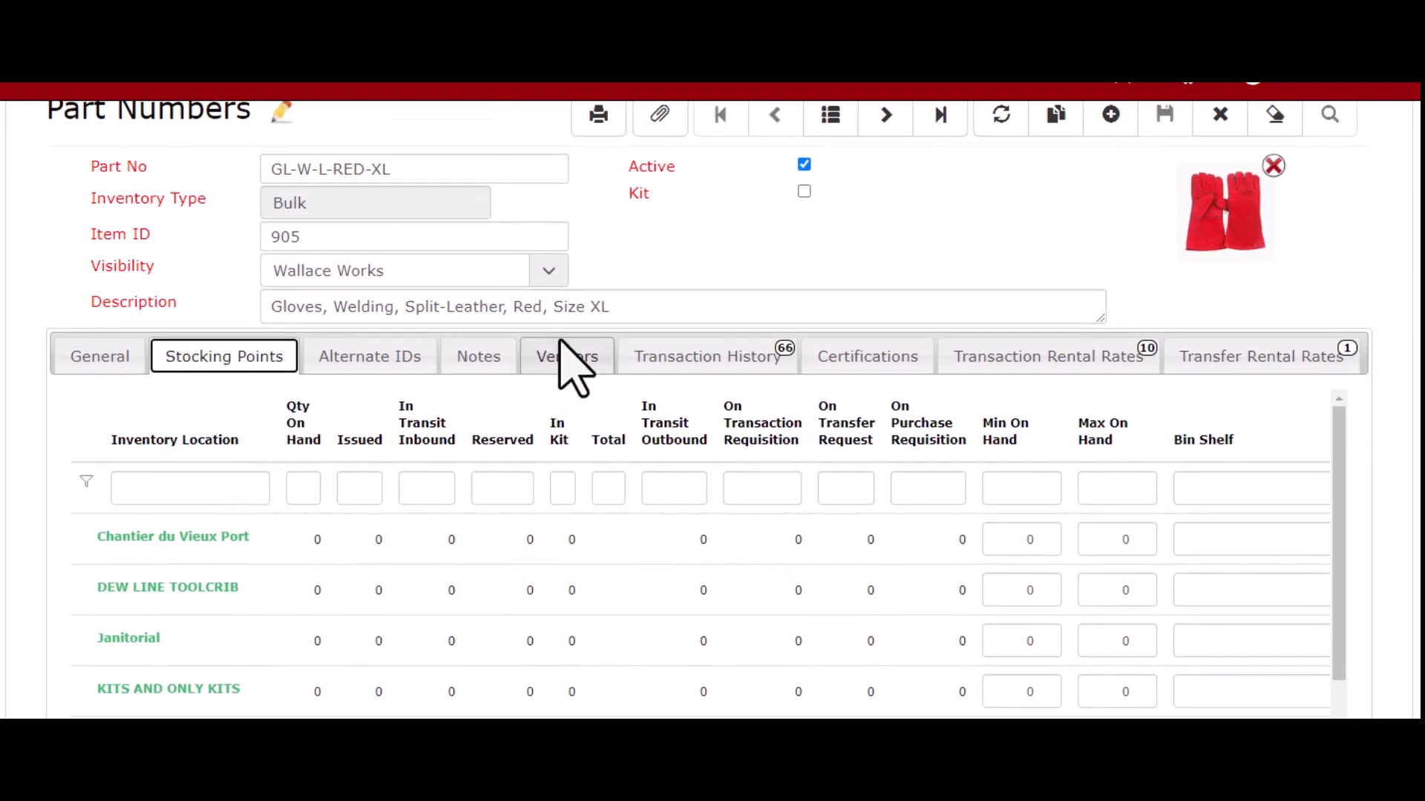
# - Create an inventory type change for part GL-W-L-RED-XL with Consumable as the new type, save it and accept the warning
pyautogui.click(388, 159)
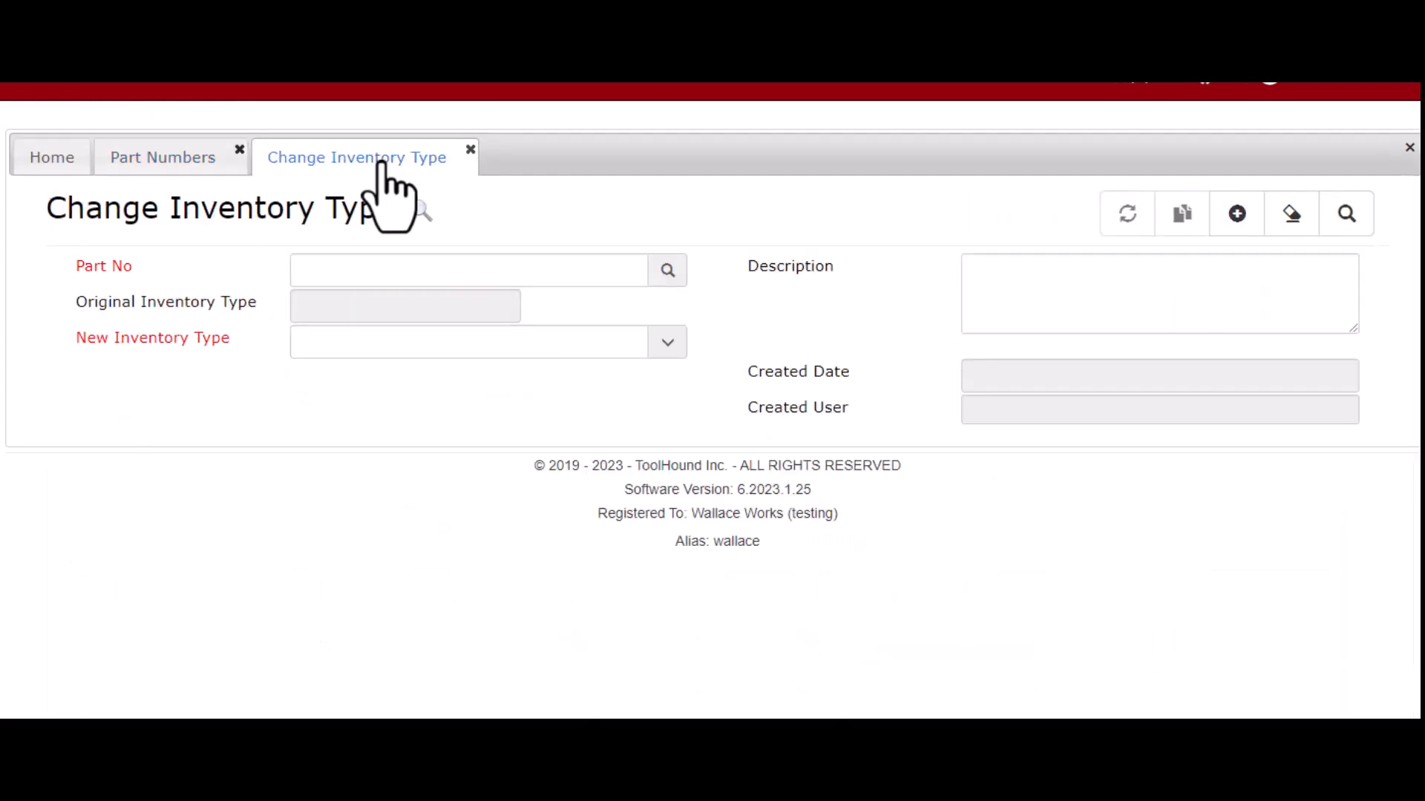
pyautogui.click(1235, 217)
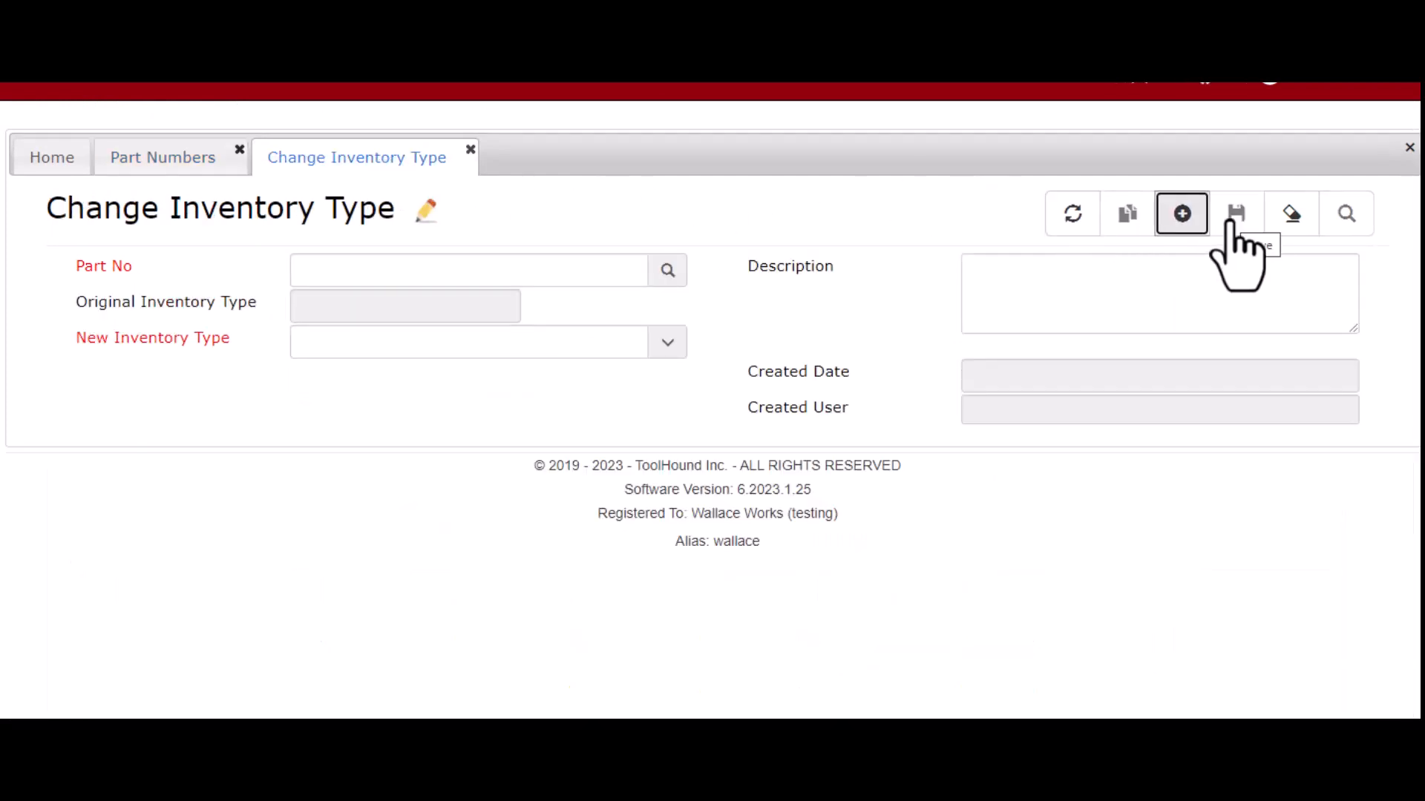
pyautogui.click(591, 271)
pyautogui.write('GL-W-L-RED-XL')
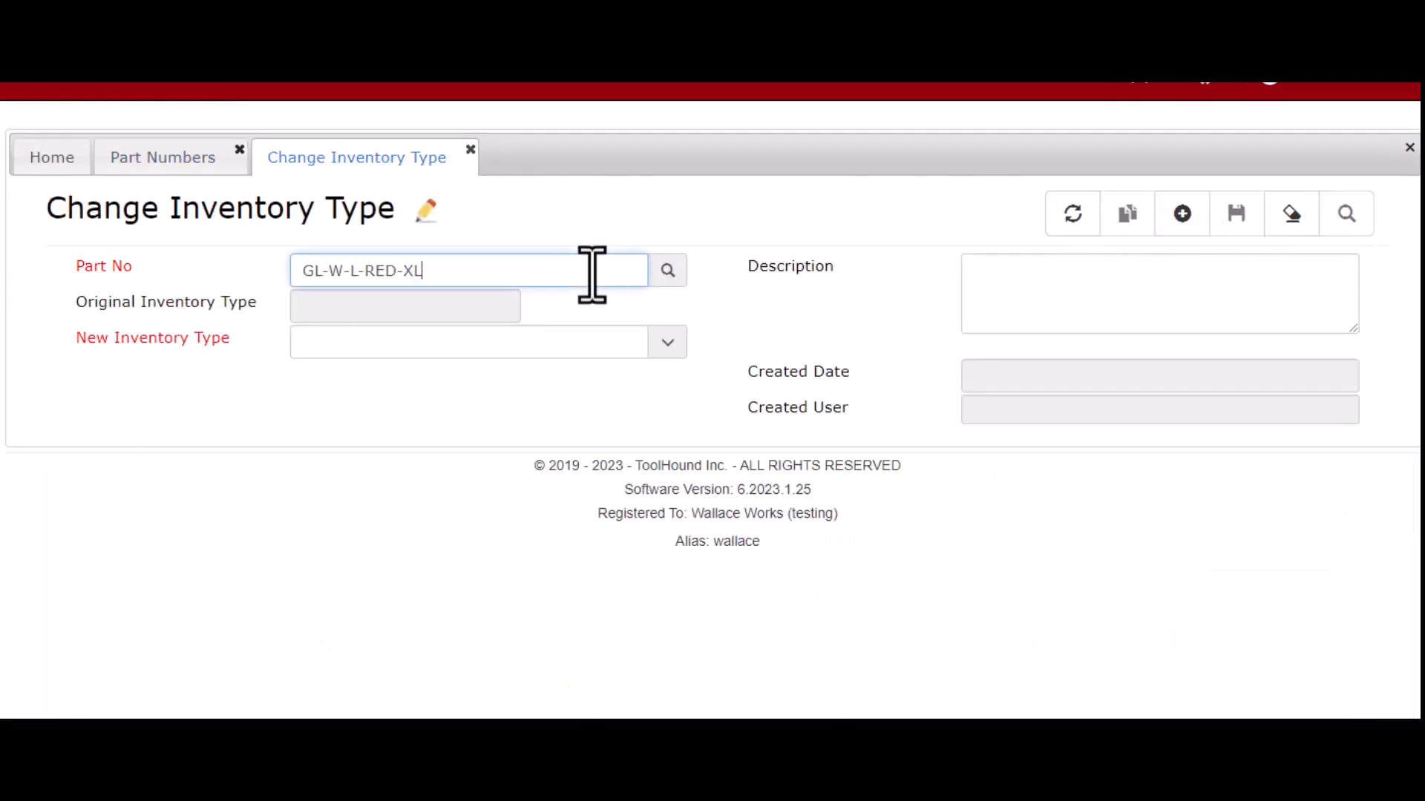
pyautogui.press('Tab')
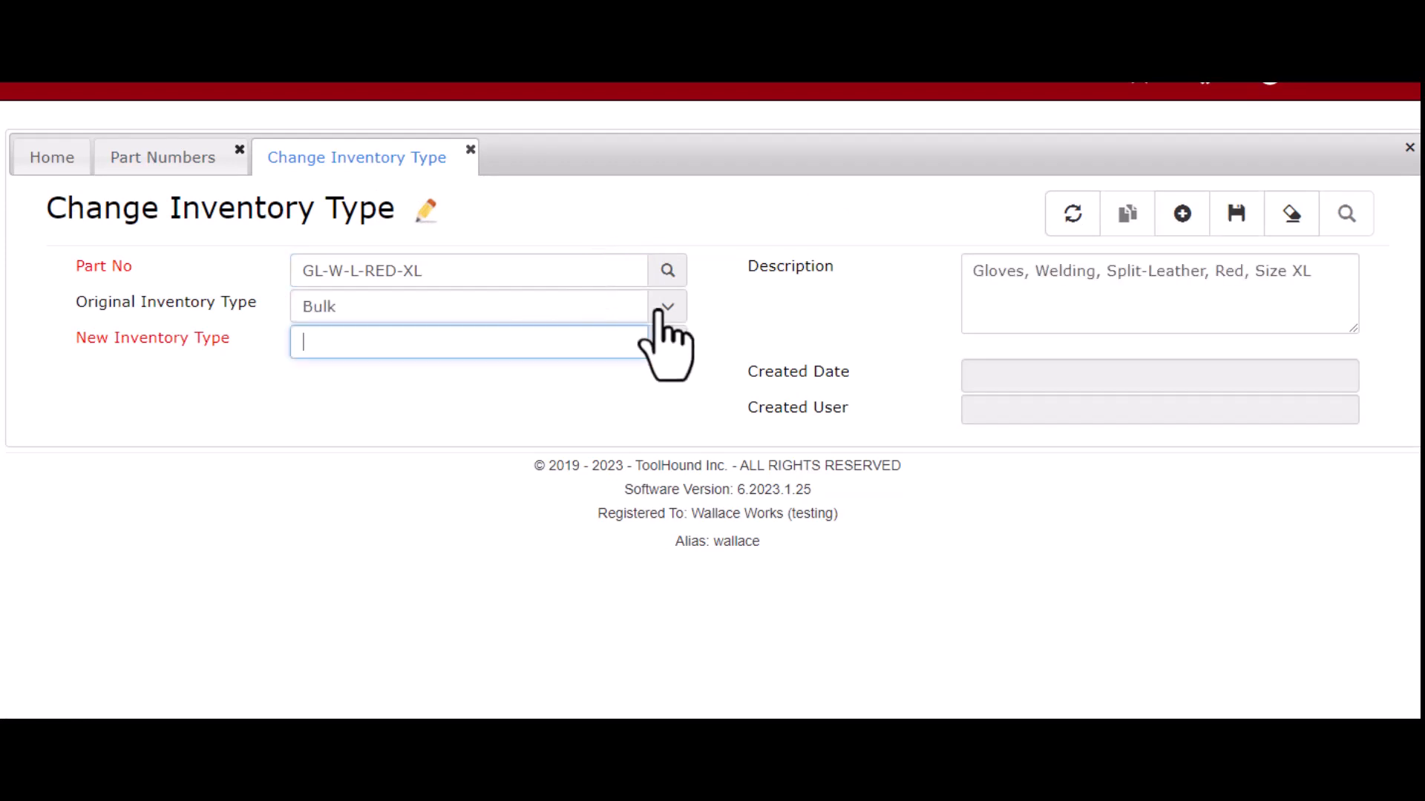
pyautogui.click(668, 342)
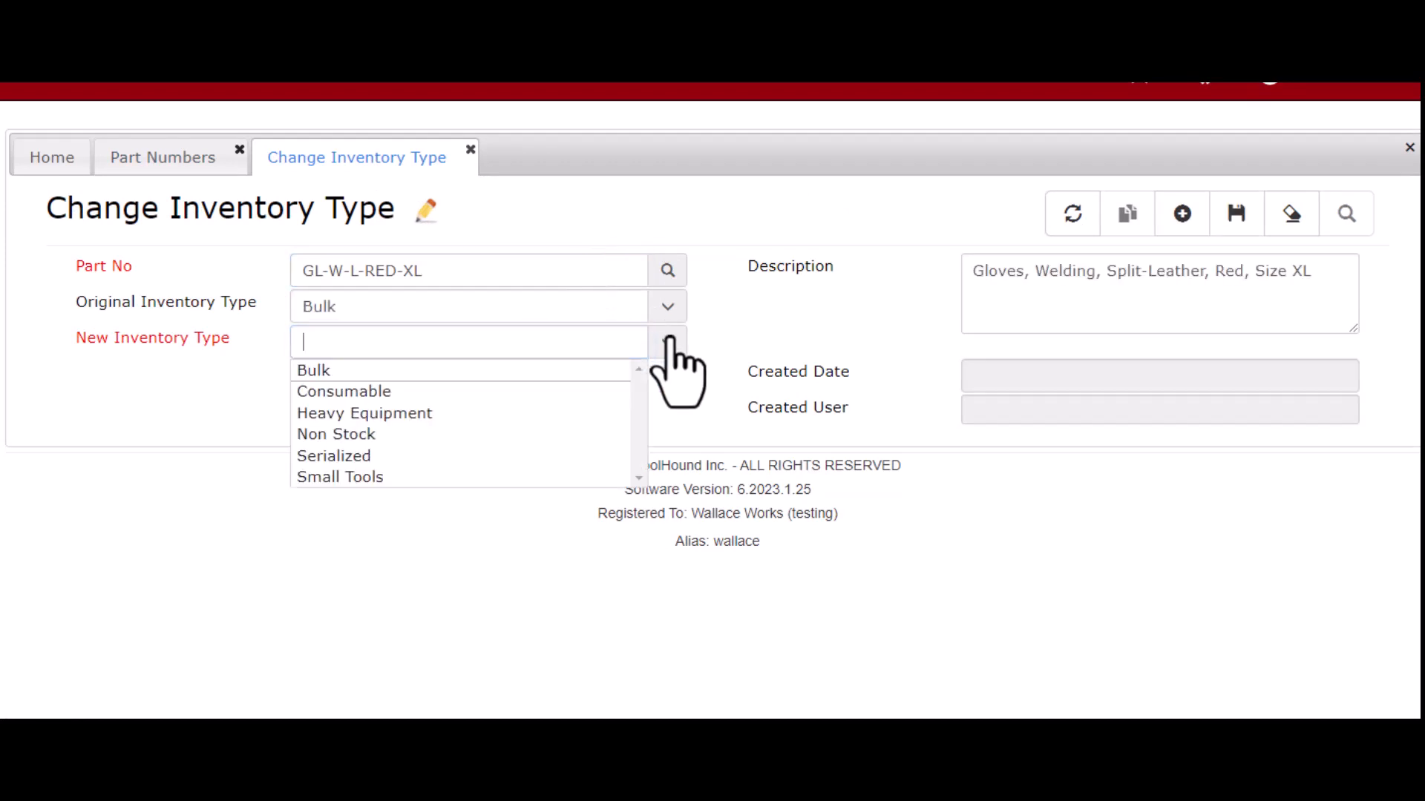
pyautogui.click(491, 392)
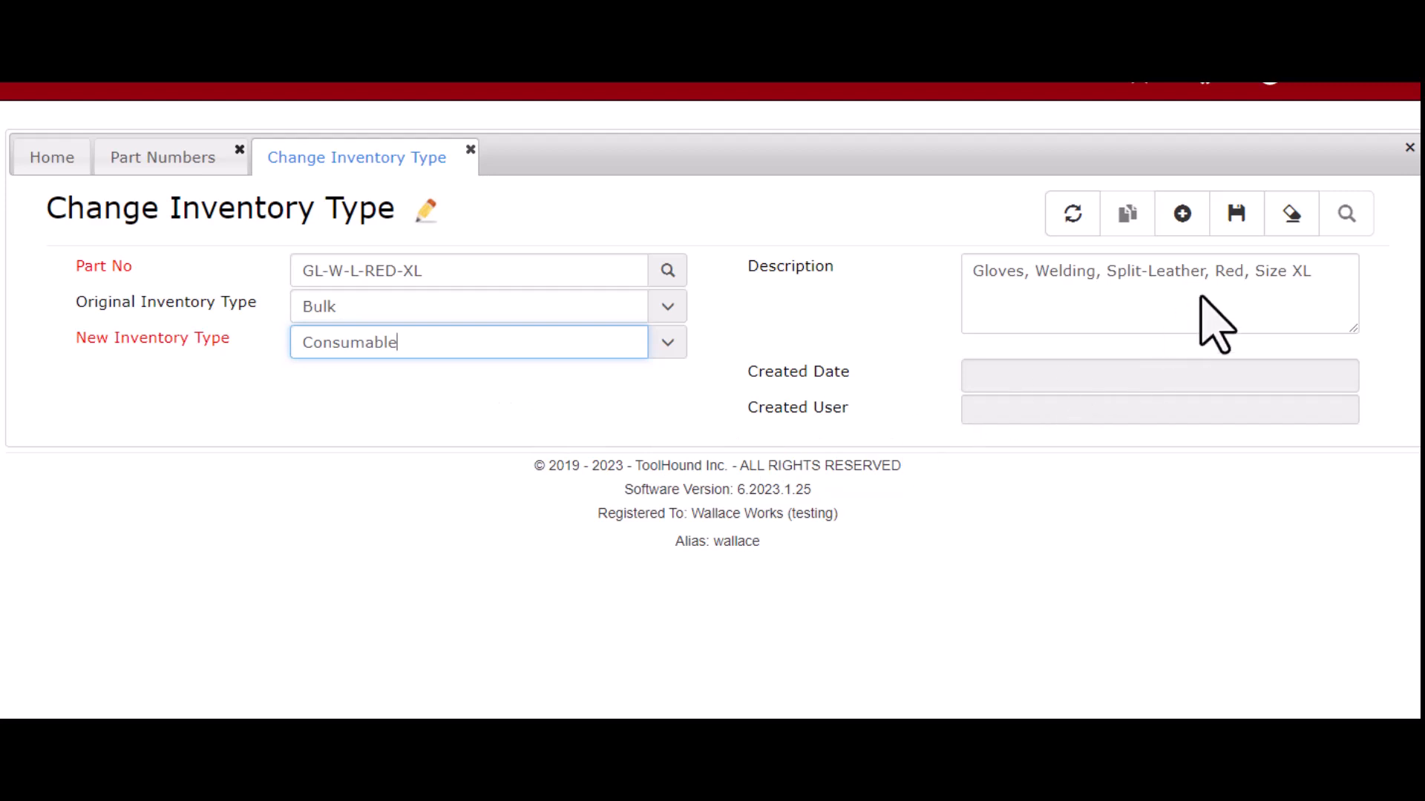
pyautogui.click(1256, 216)
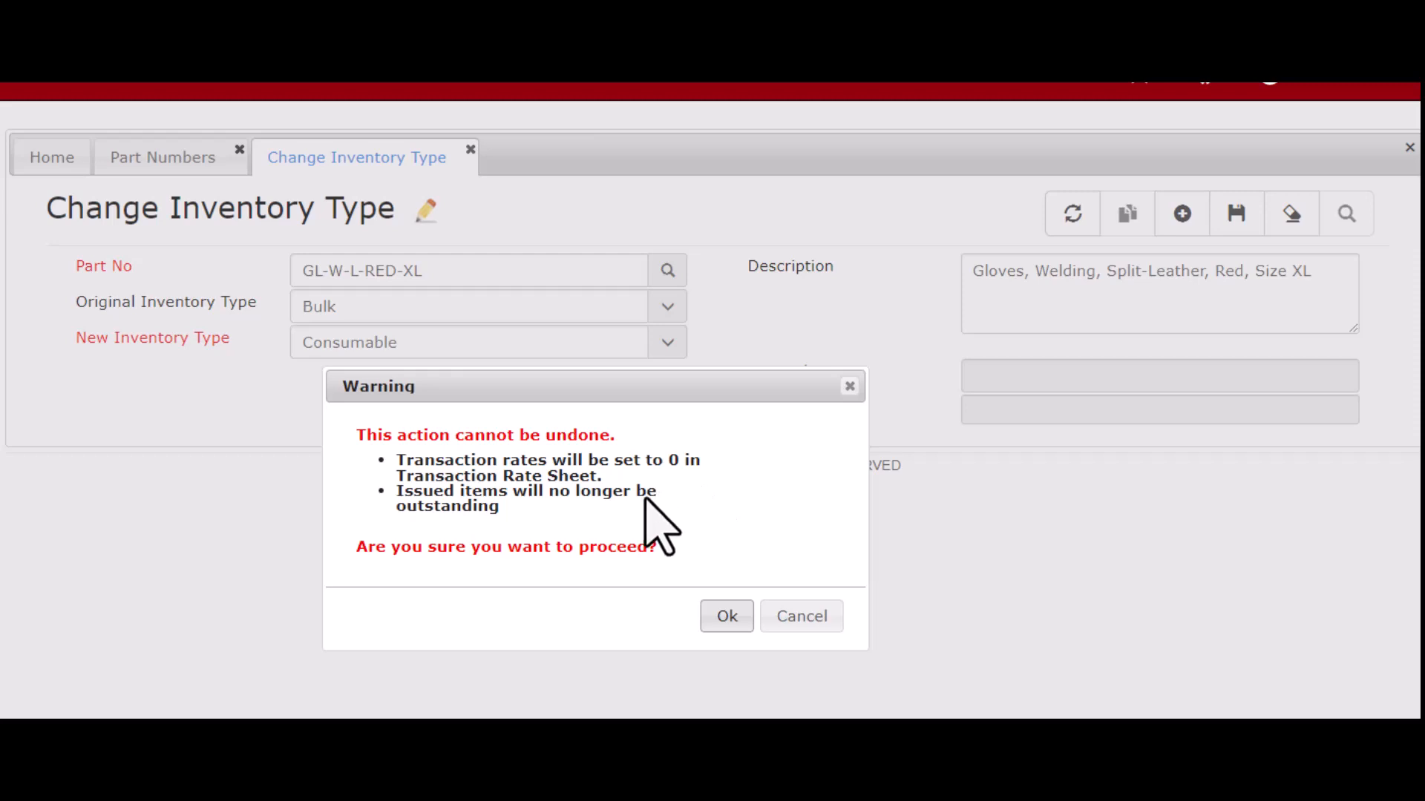
pyautogui.click(726, 617)
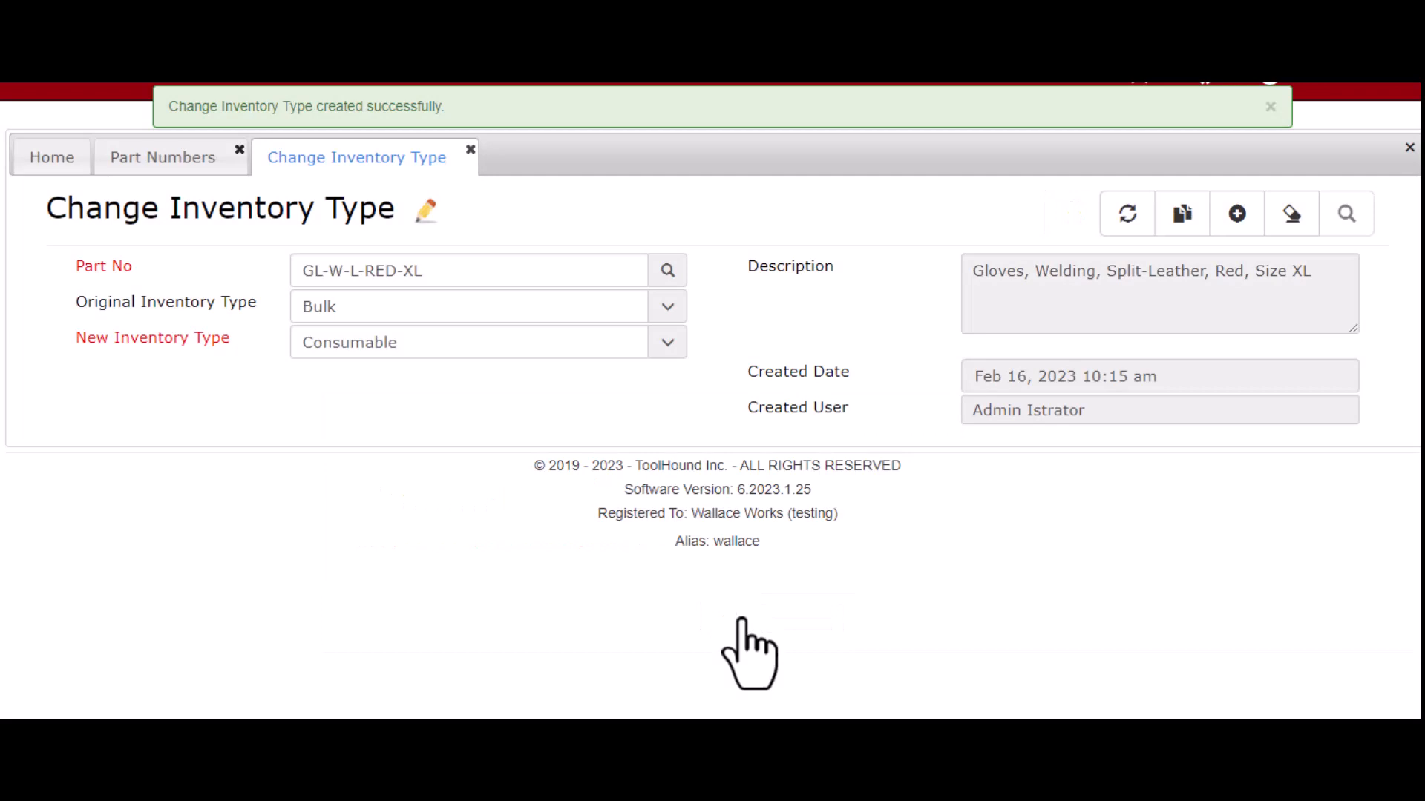
# - Refresh the GL-W-L-RED-XL part record and check its inventory type and issued quantities at all stocking points
pyautogui.click(195, 154)
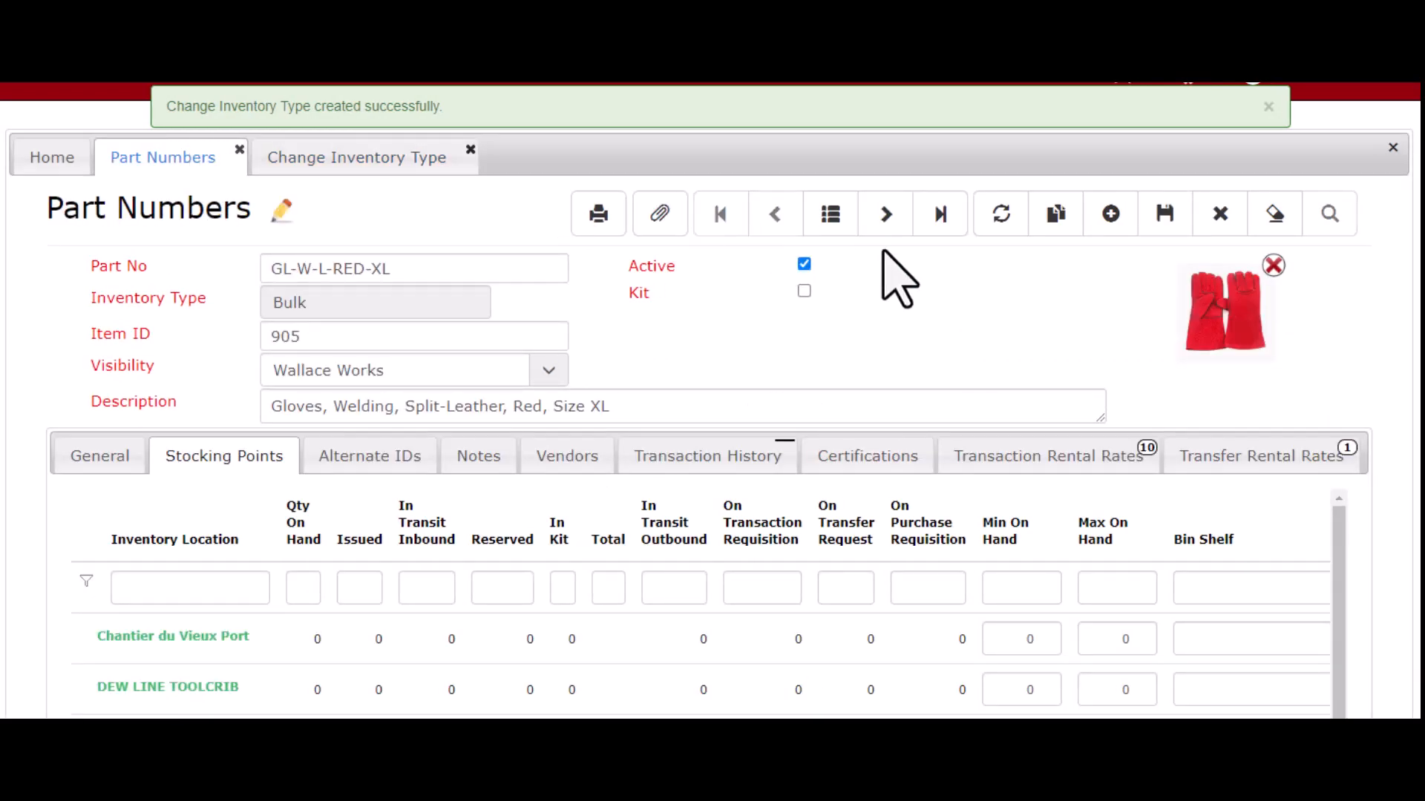
pyautogui.click(998, 223)
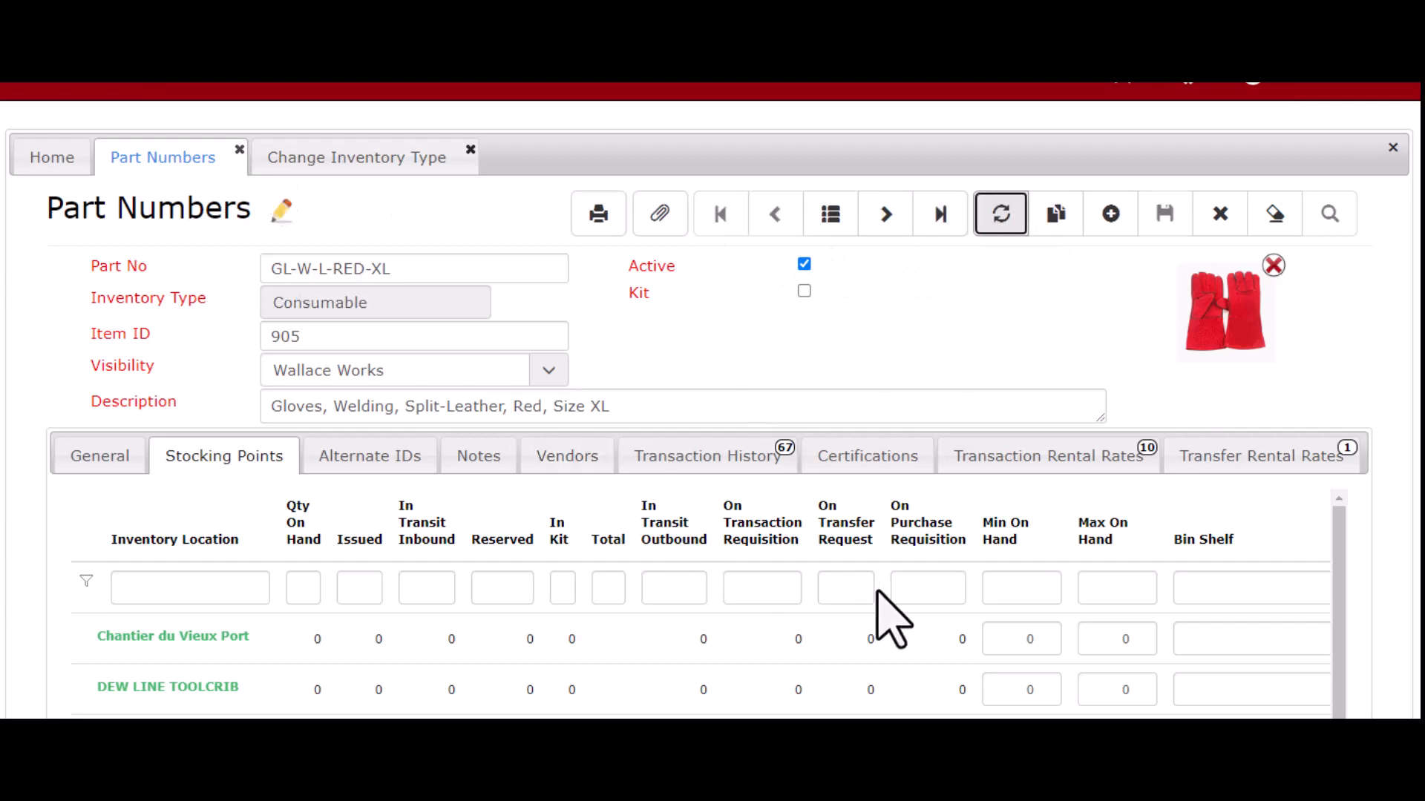
pyautogui.scroll(-5, 895, 605)
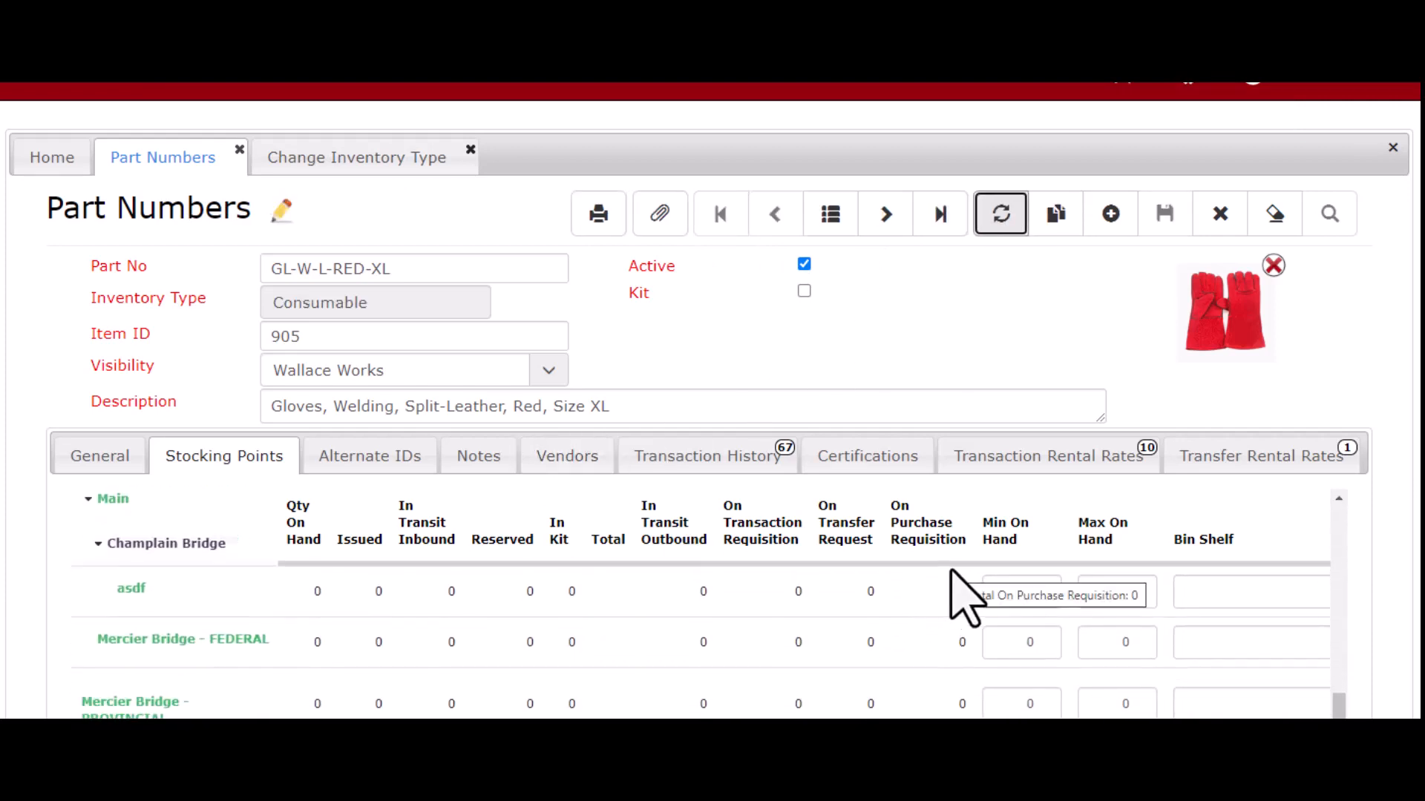
pyautogui.scroll(-3, 965, 598)
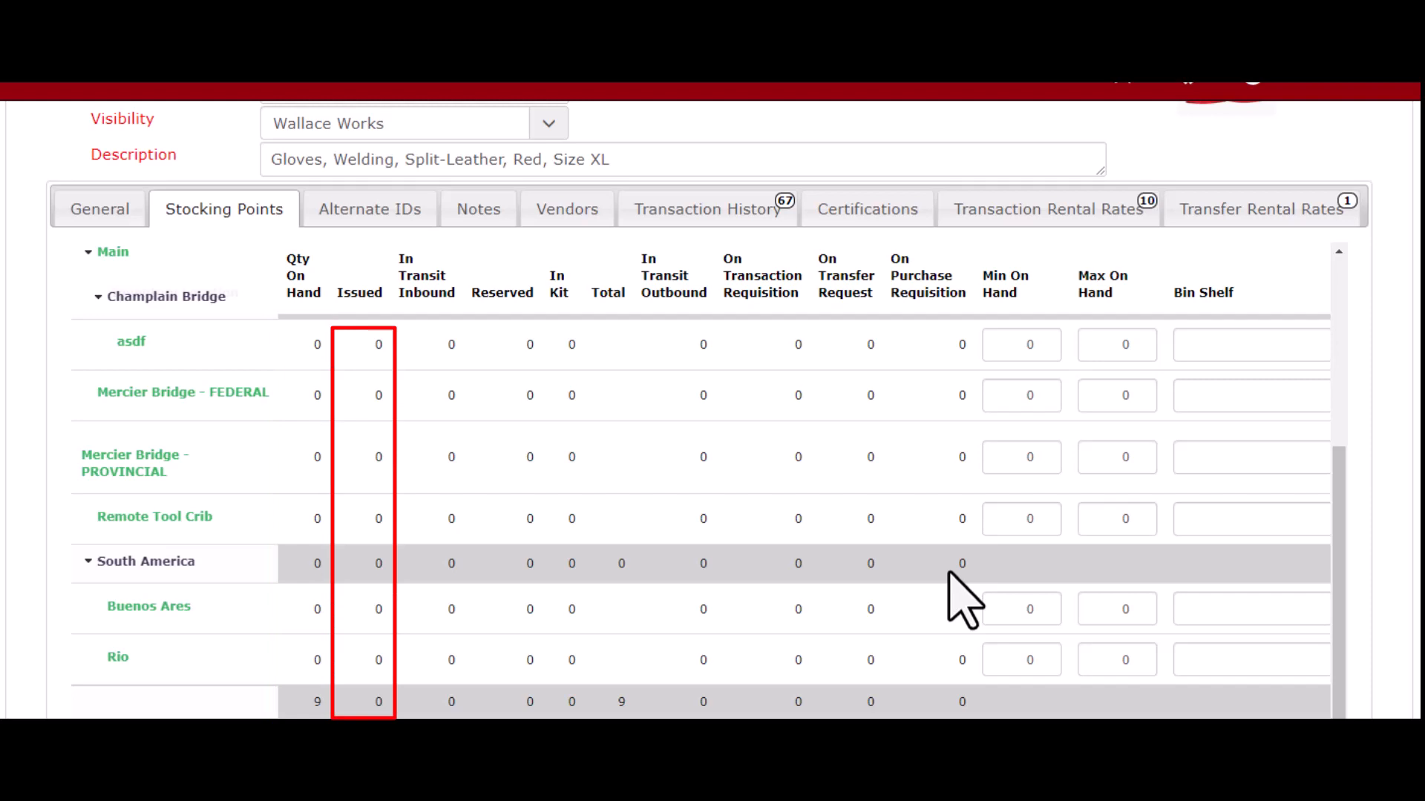
pyautogui.scroll(5, 964, 600)
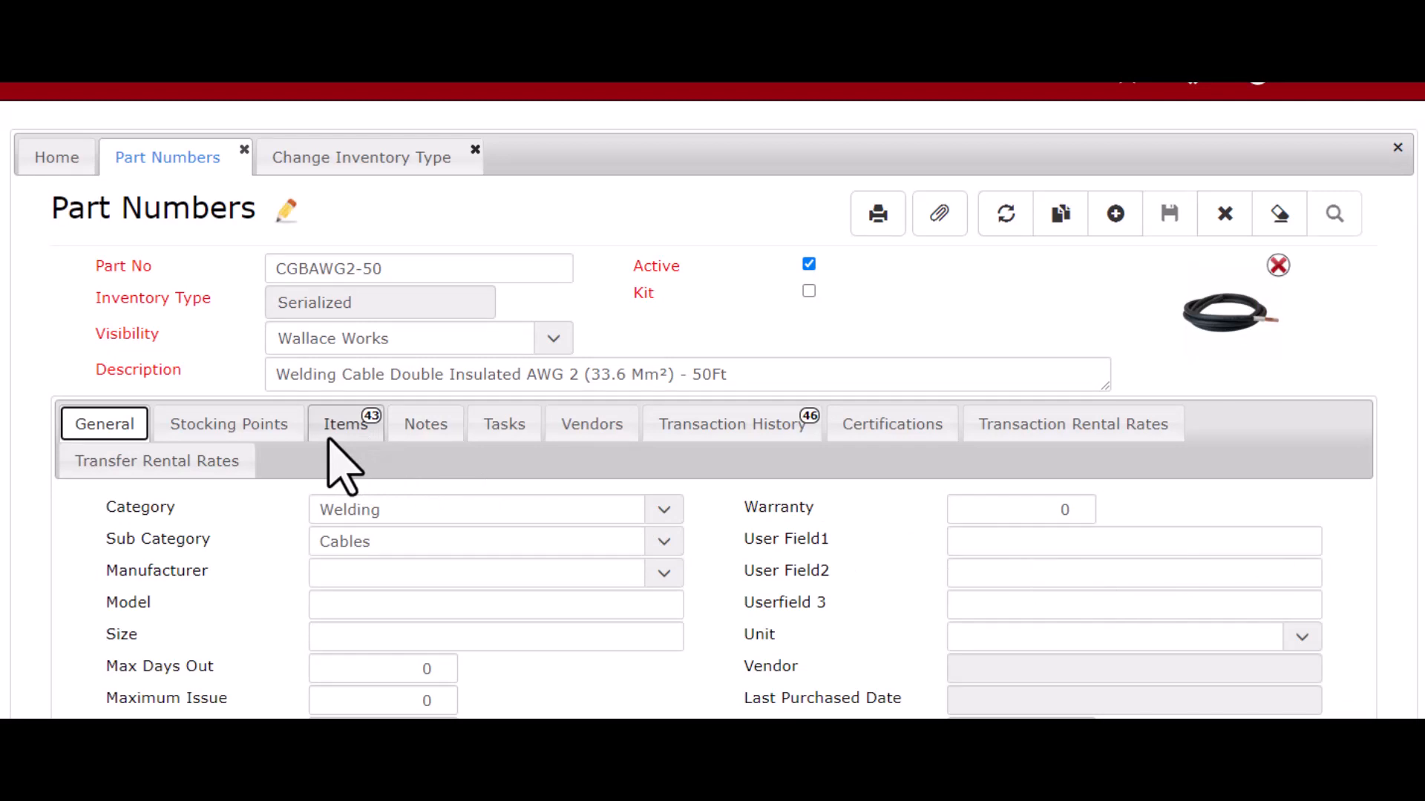
# - Review the stocking points of part CGBAWG2-50, checking the on-hand and issued quantities by location
pyautogui.click(274, 436)
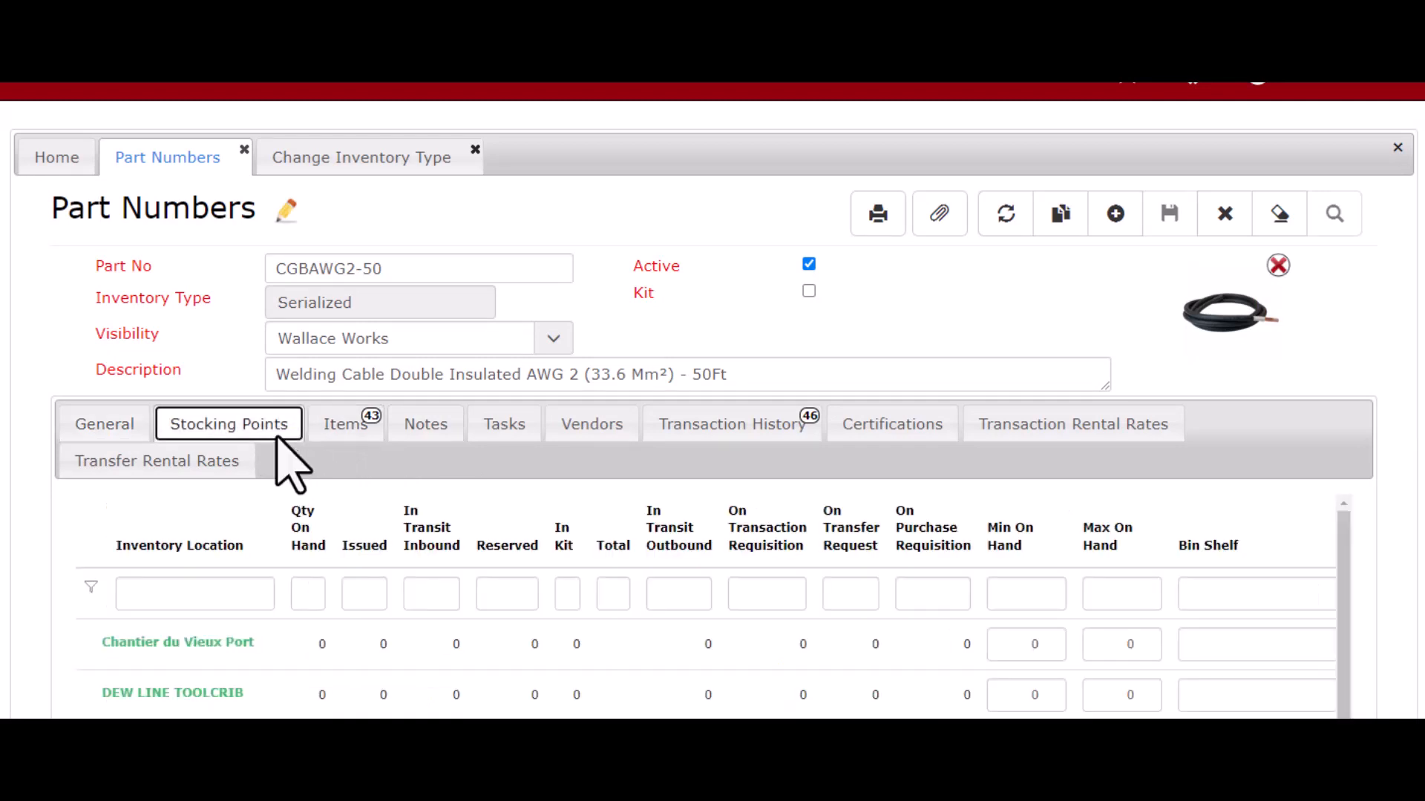
pyautogui.scroll(-3, 646, 598)
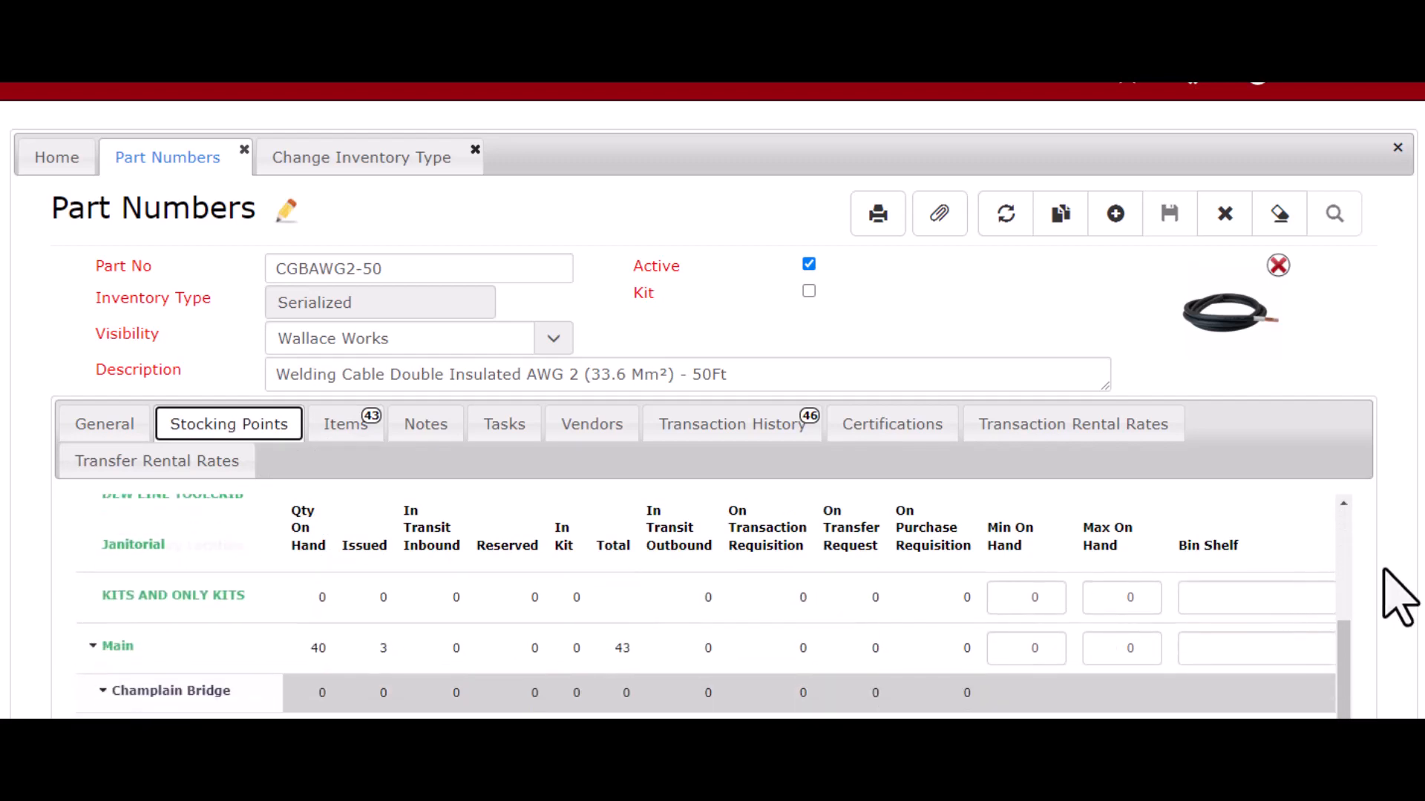
# - Create an inventory type change for part CGBAWG2-50 with Bulk as the new type, save it and accept the warning
pyautogui.click(369, 171)
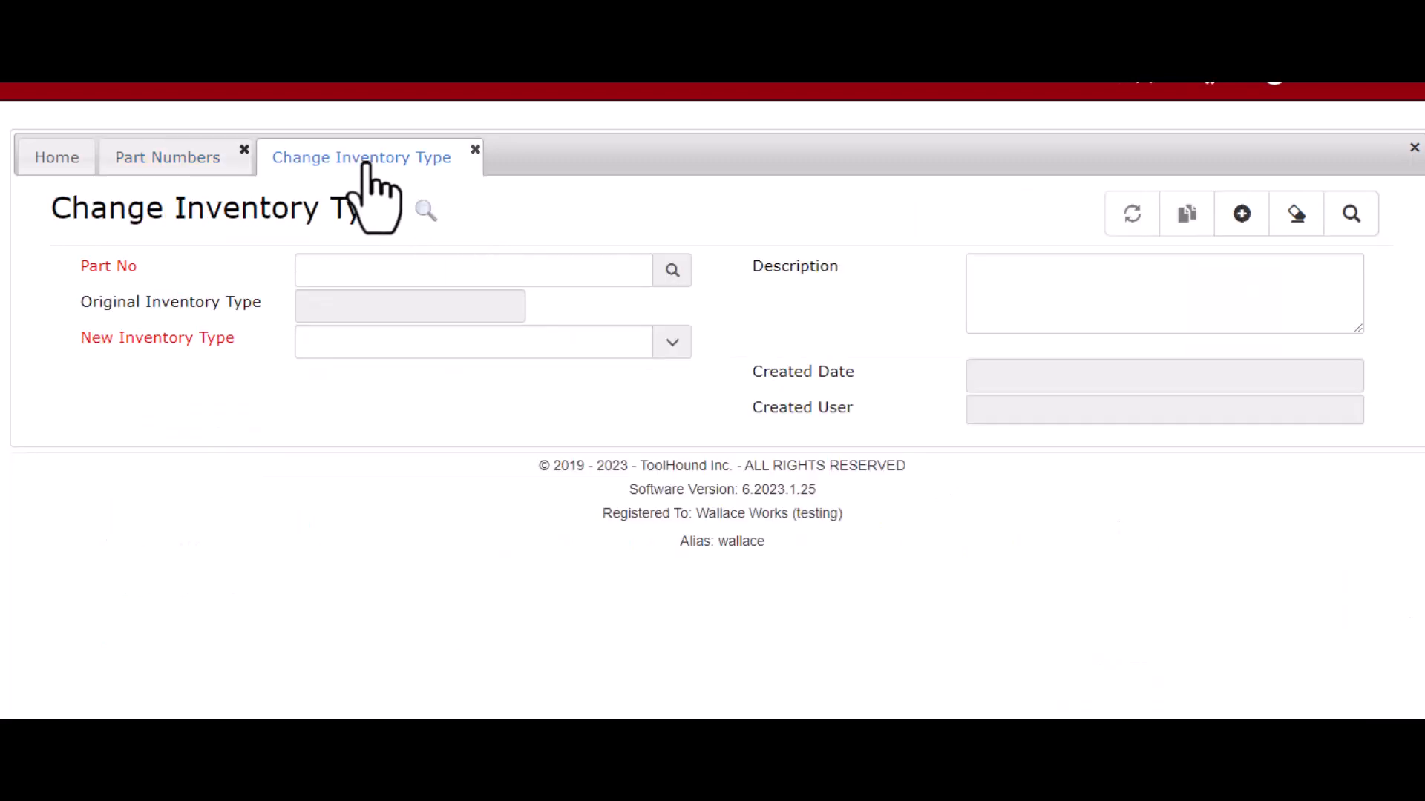
pyautogui.click(1242, 213)
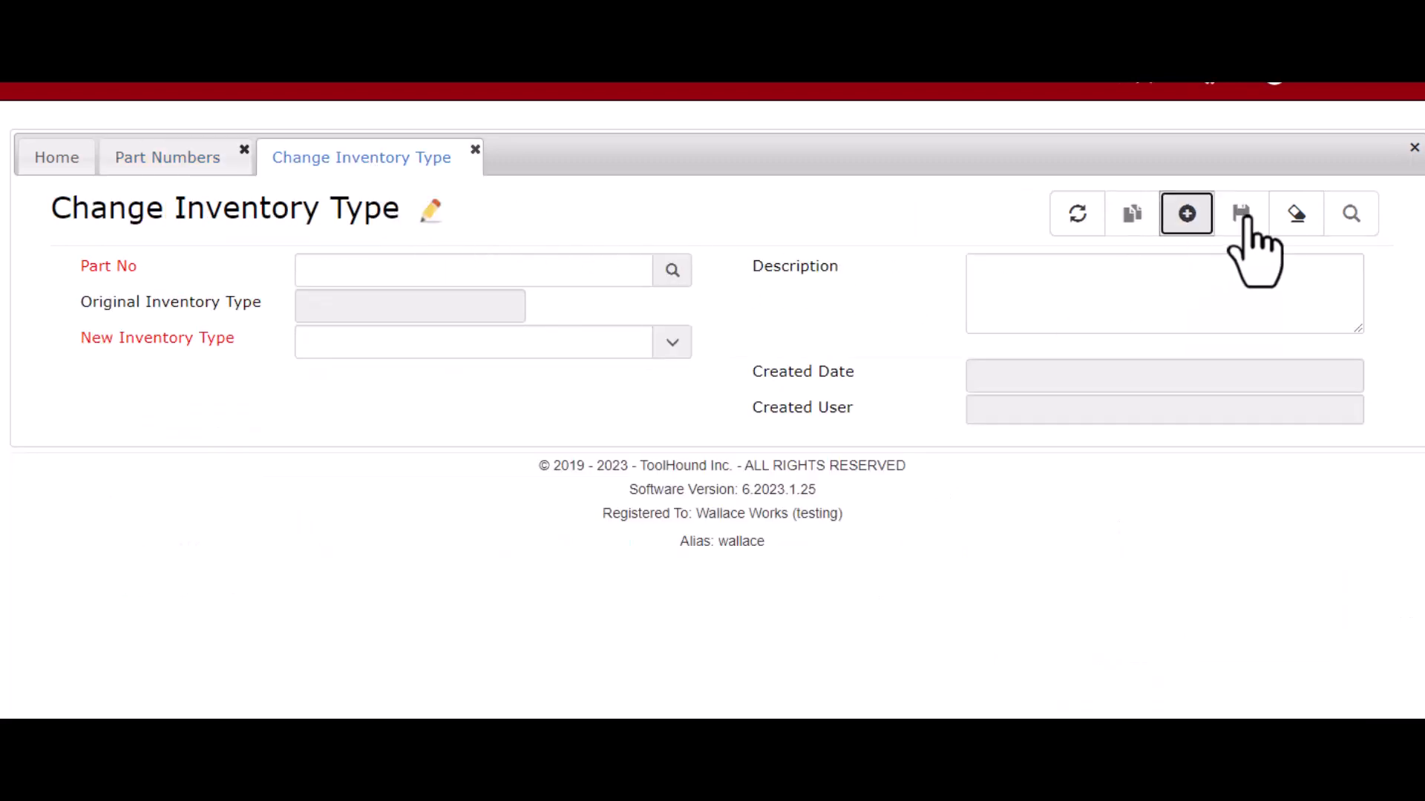
pyautogui.click(546, 271)
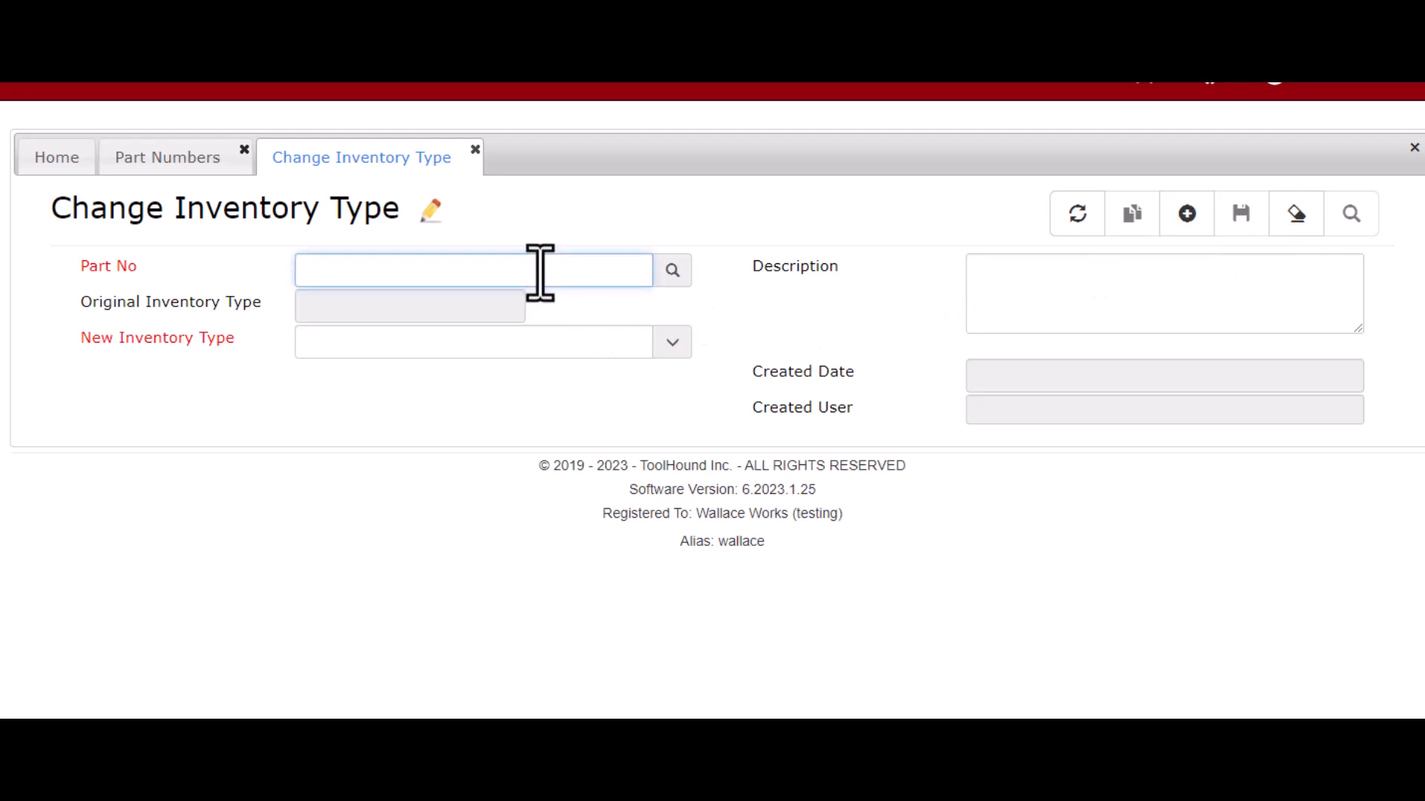
pyautogui.write('CGBAWG2-50')
pyautogui.press('Tab')
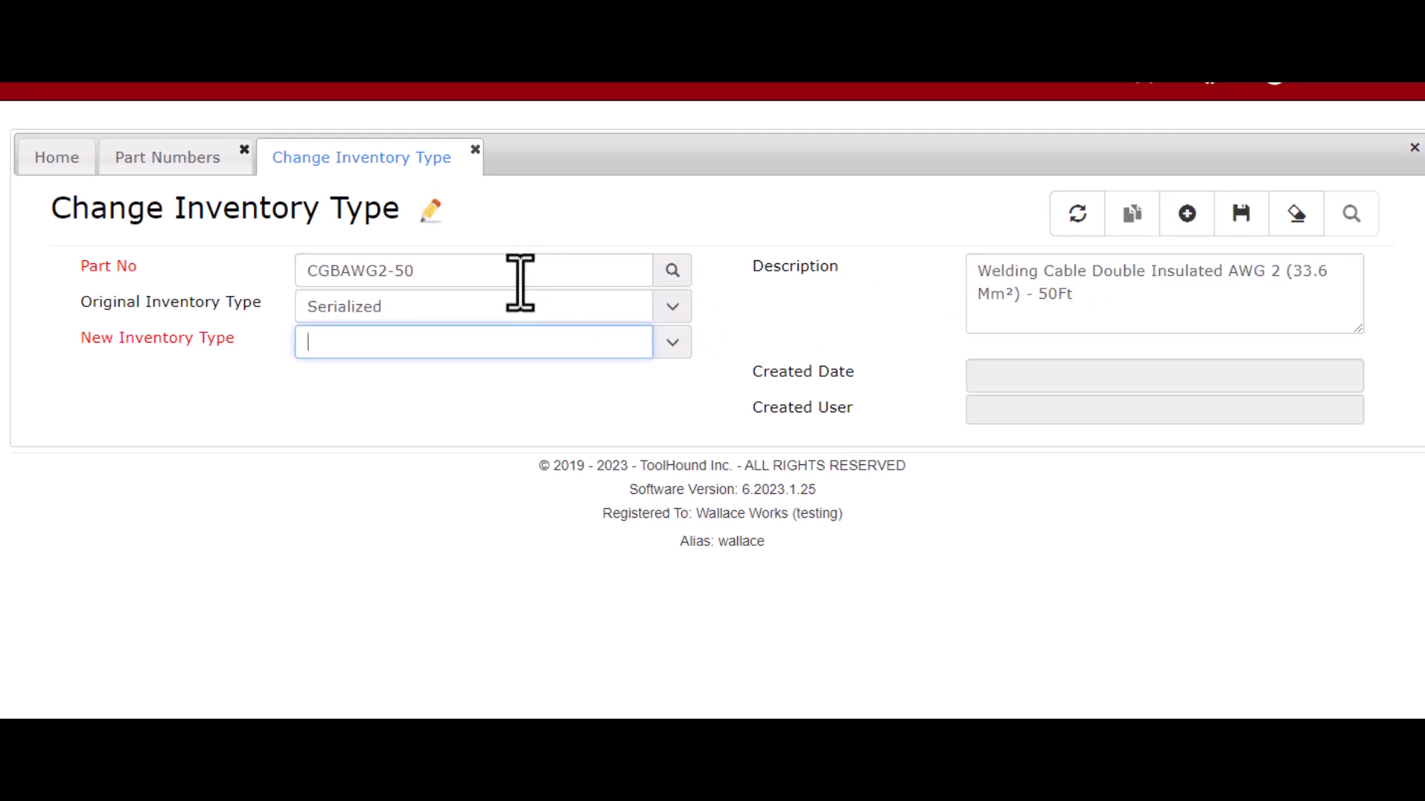
pyautogui.click(673, 343)
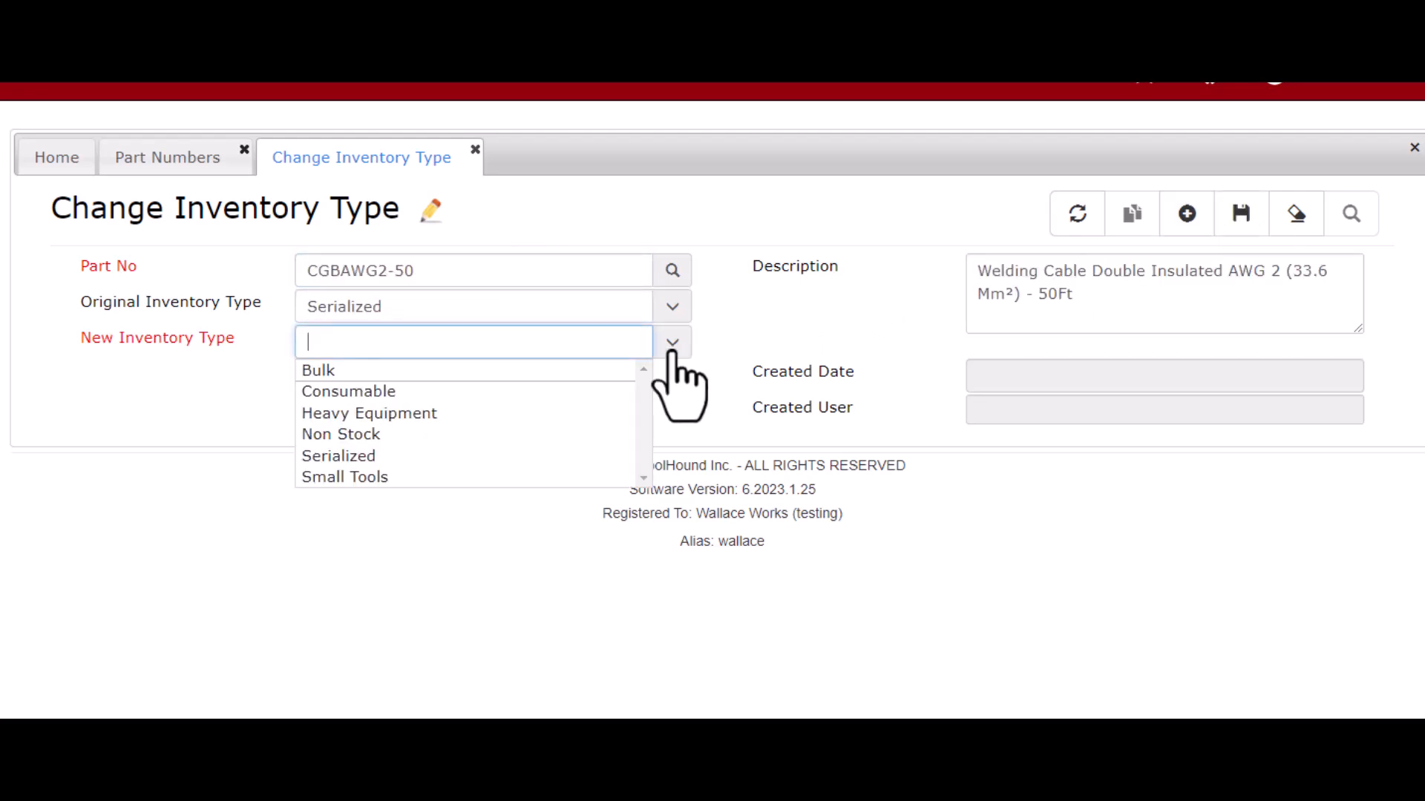
pyautogui.click(421, 369)
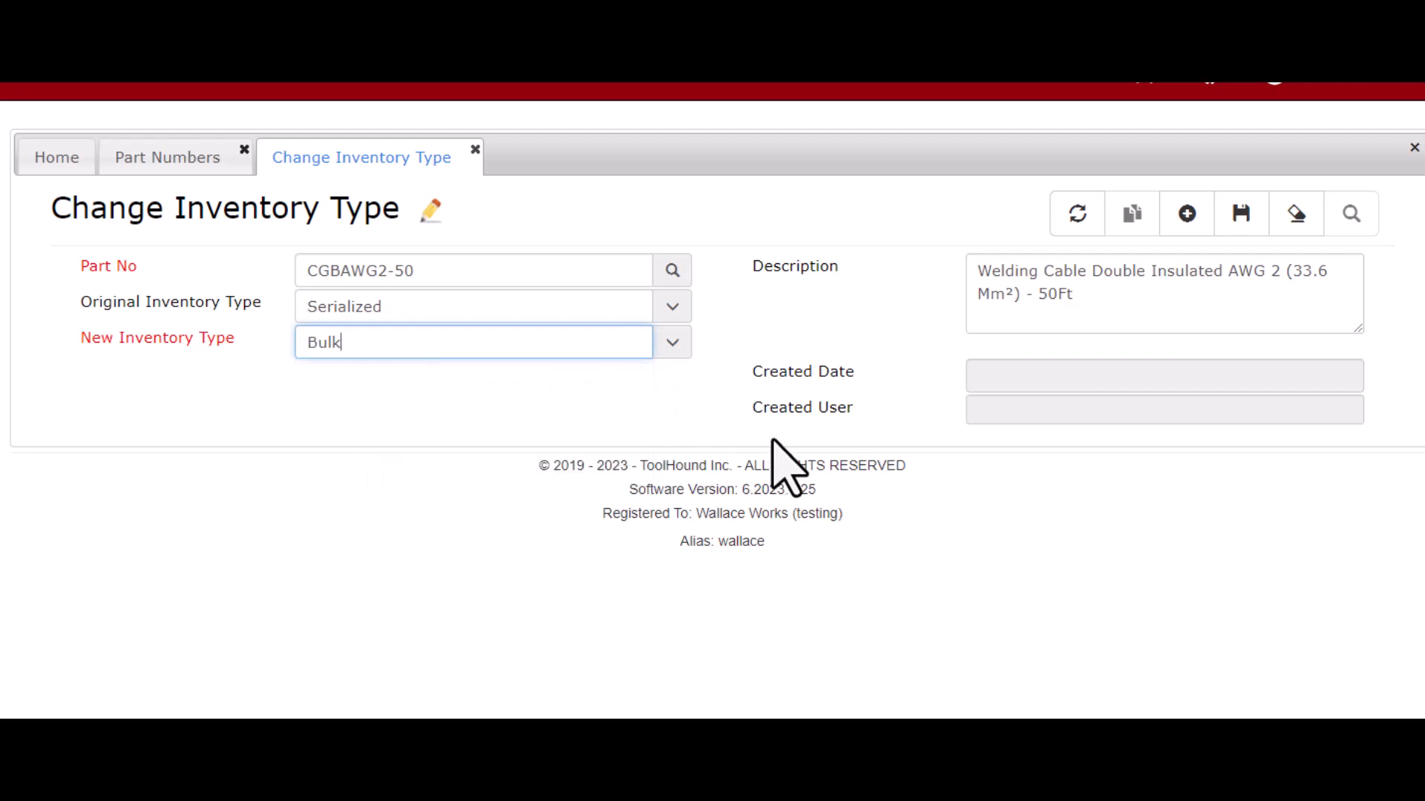
pyautogui.click(1247, 213)
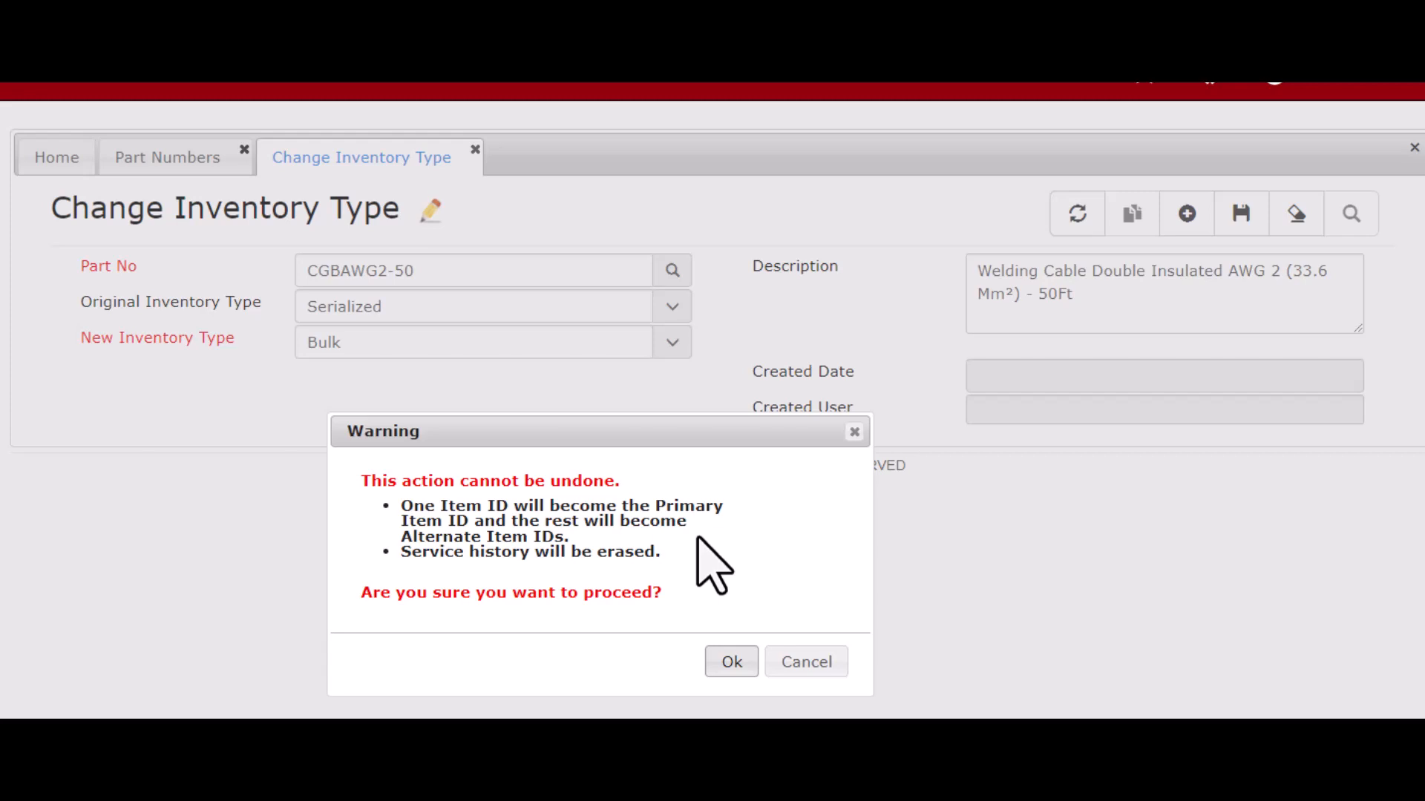
pyautogui.click(733, 662)
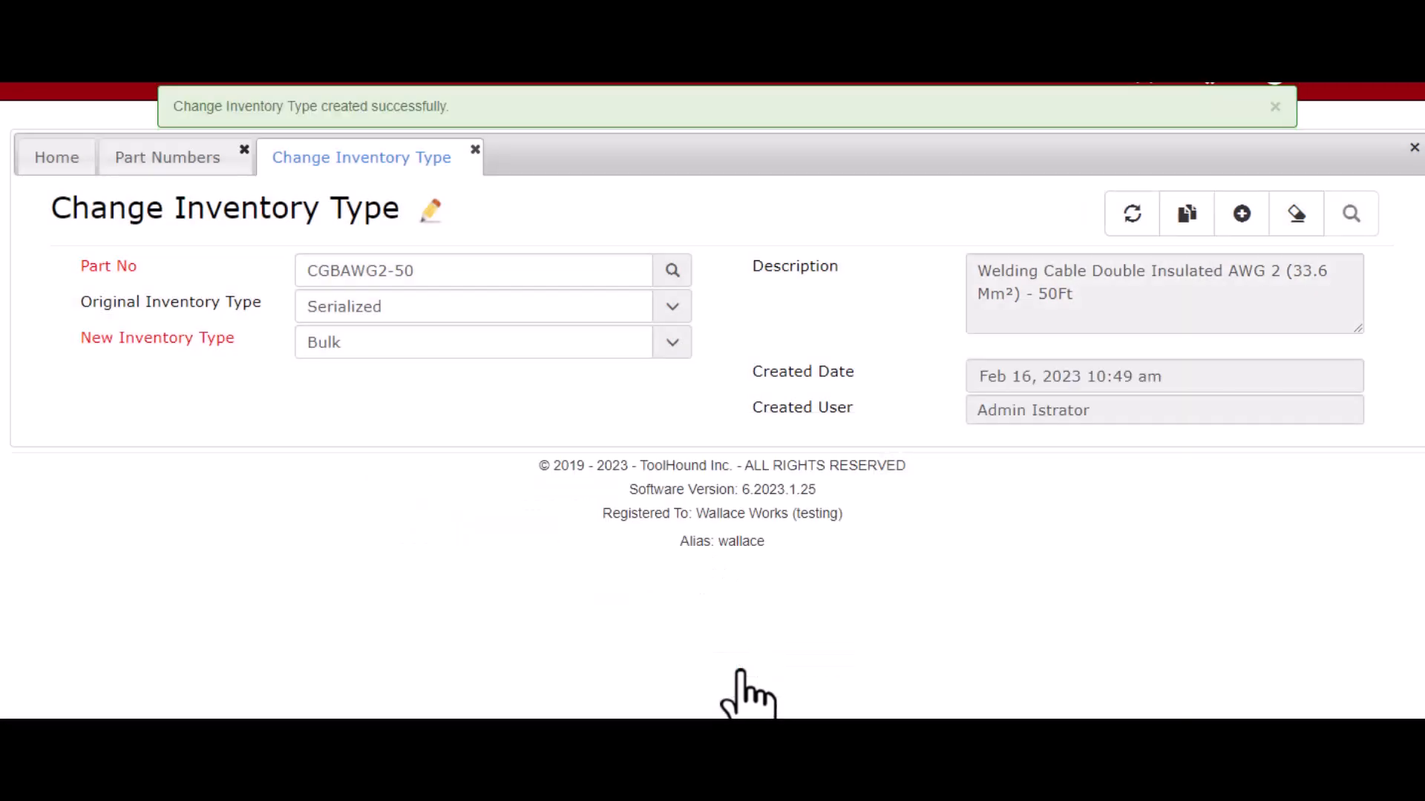
# - Refresh the CGBAWG2-50 part record and check its inventory type, stocking point quantities and alternate item IDs
pyautogui.click(184, 162)
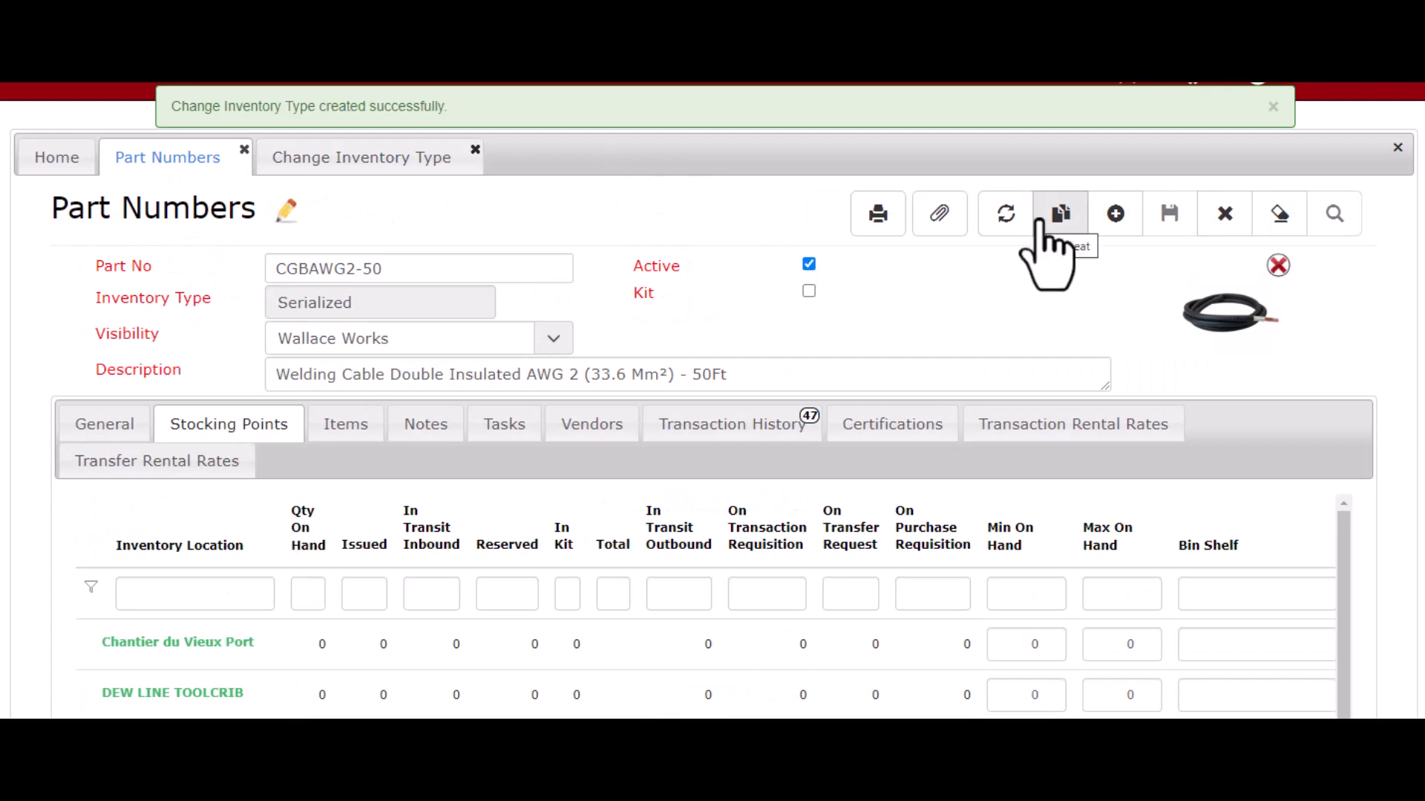
pyautogui.click(1009, 231)
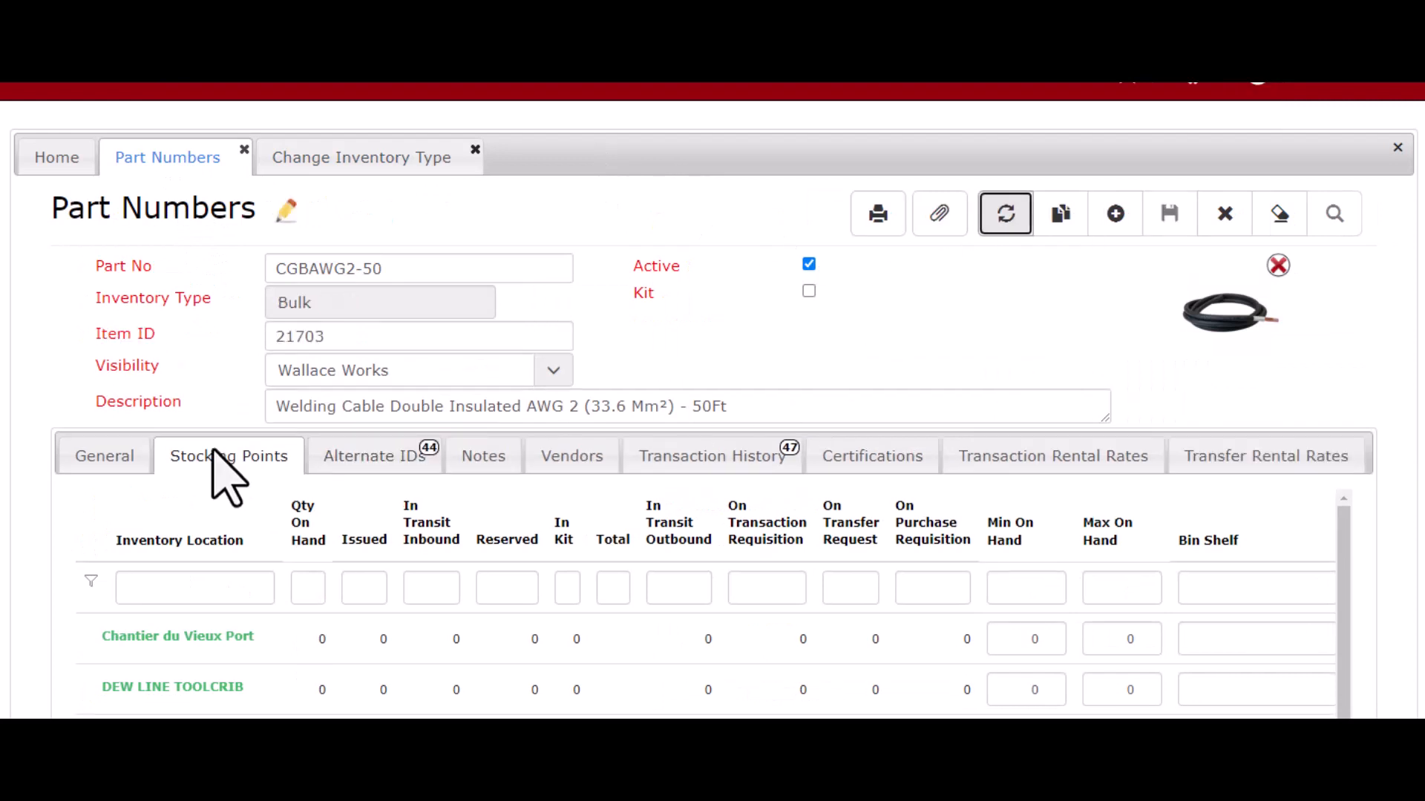
pyautogui.scroll(-3, 773, 646)
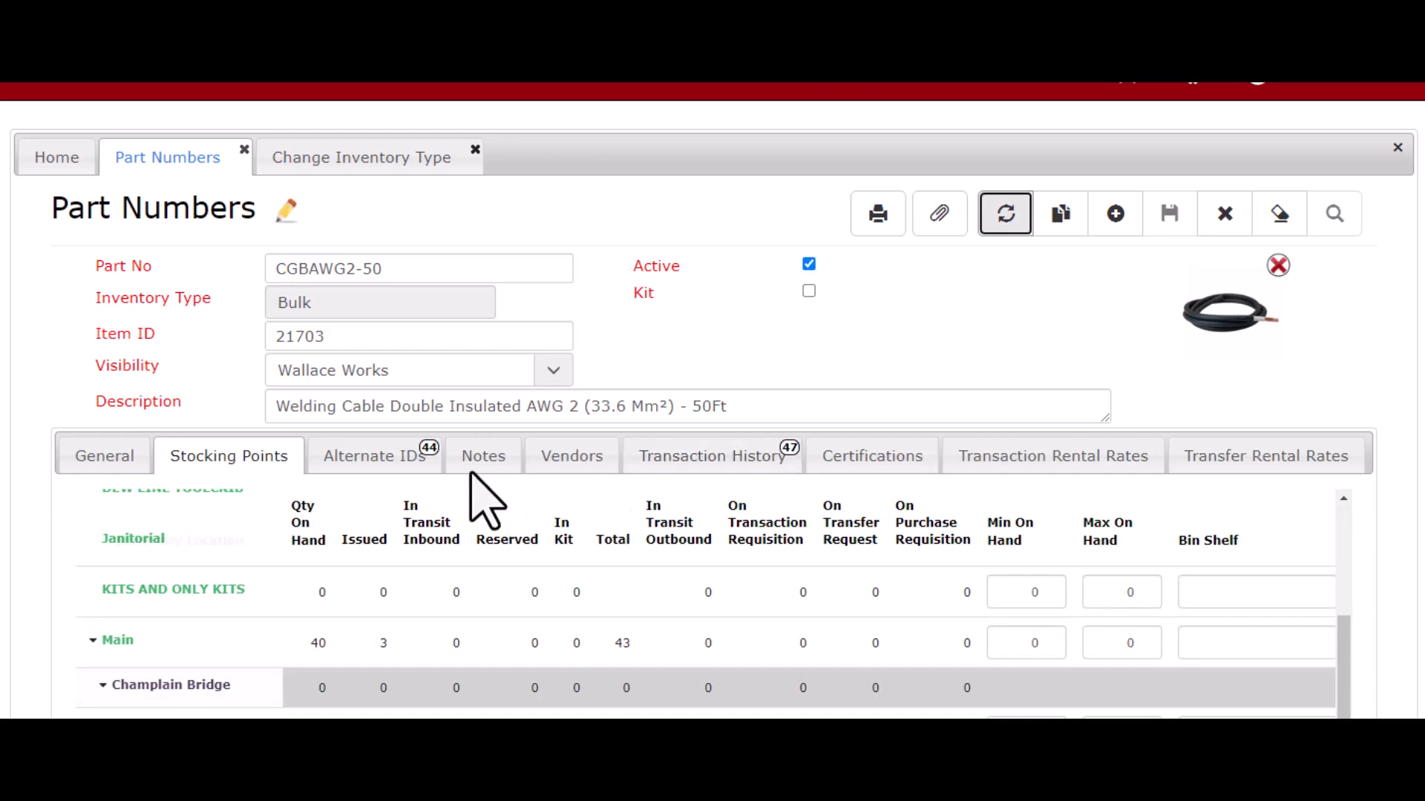
pyautogui.click(381, 455)
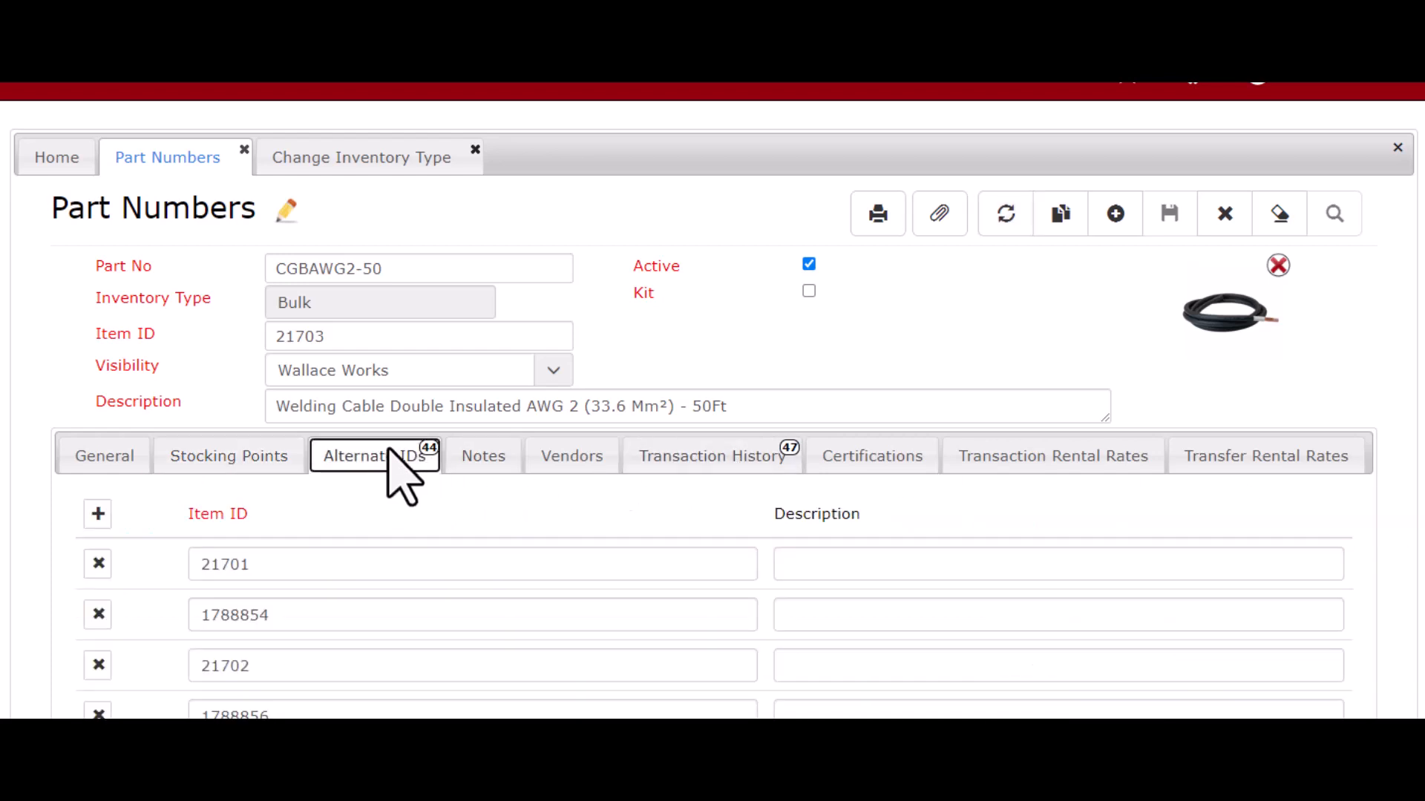
pyautogui.scroll(-1, 1019, 554)
pyautogui.scroll(-2, 1036, 582)
pyautogui.scroll(3, 1035, 587)
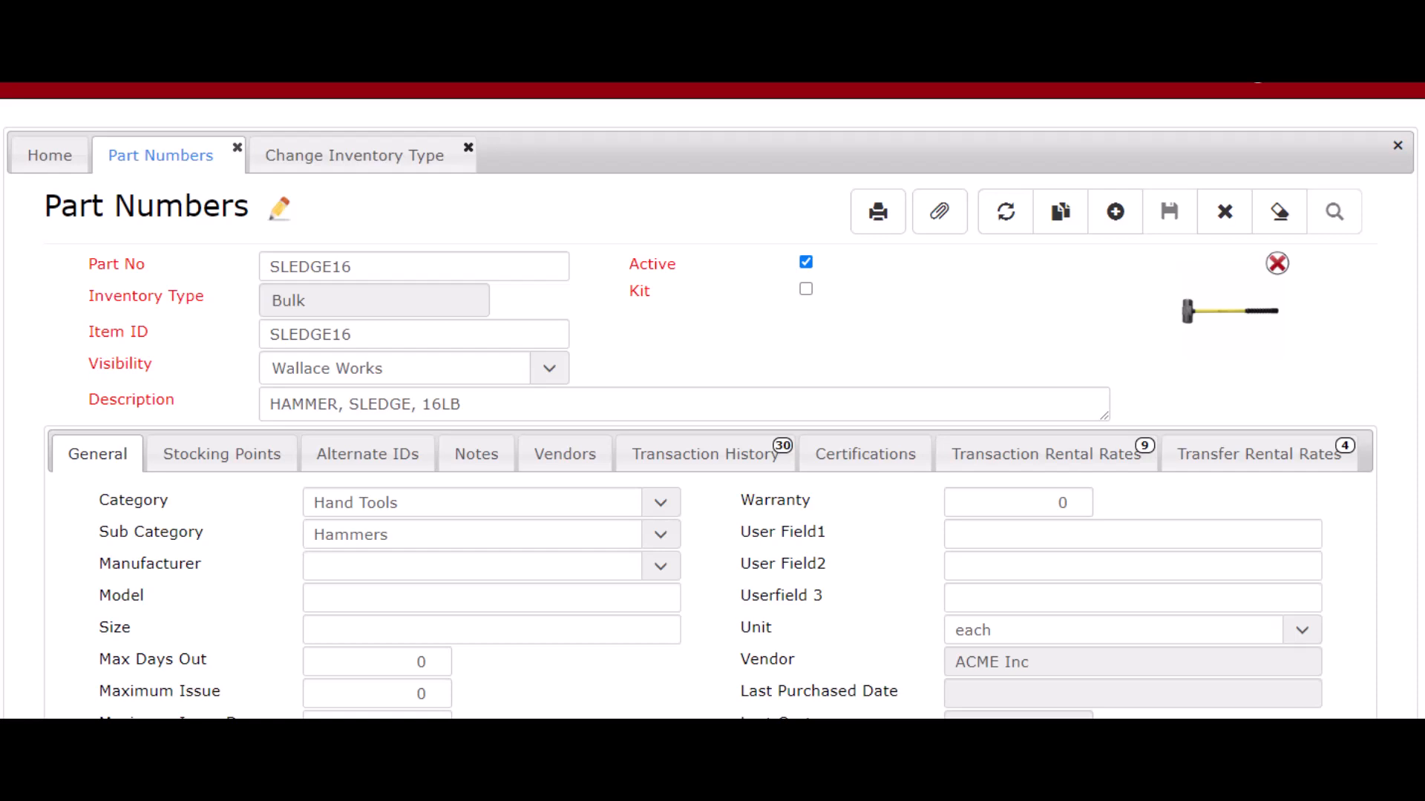
# - Create and save an inventory type change for part SLEDGE16 with Small Tools as the new type
pyautogui.click(429, 158)
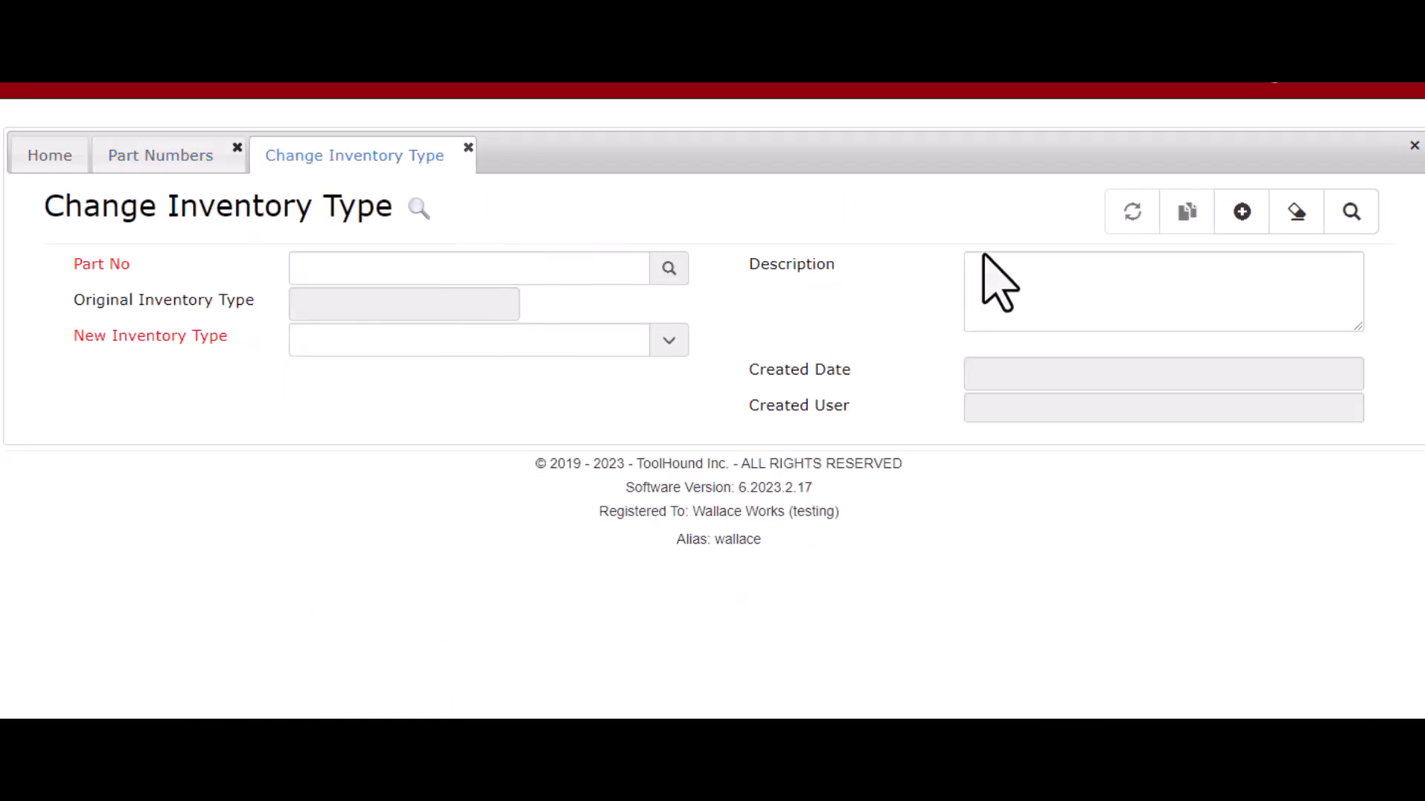
pyautogui.click(1242, 212)
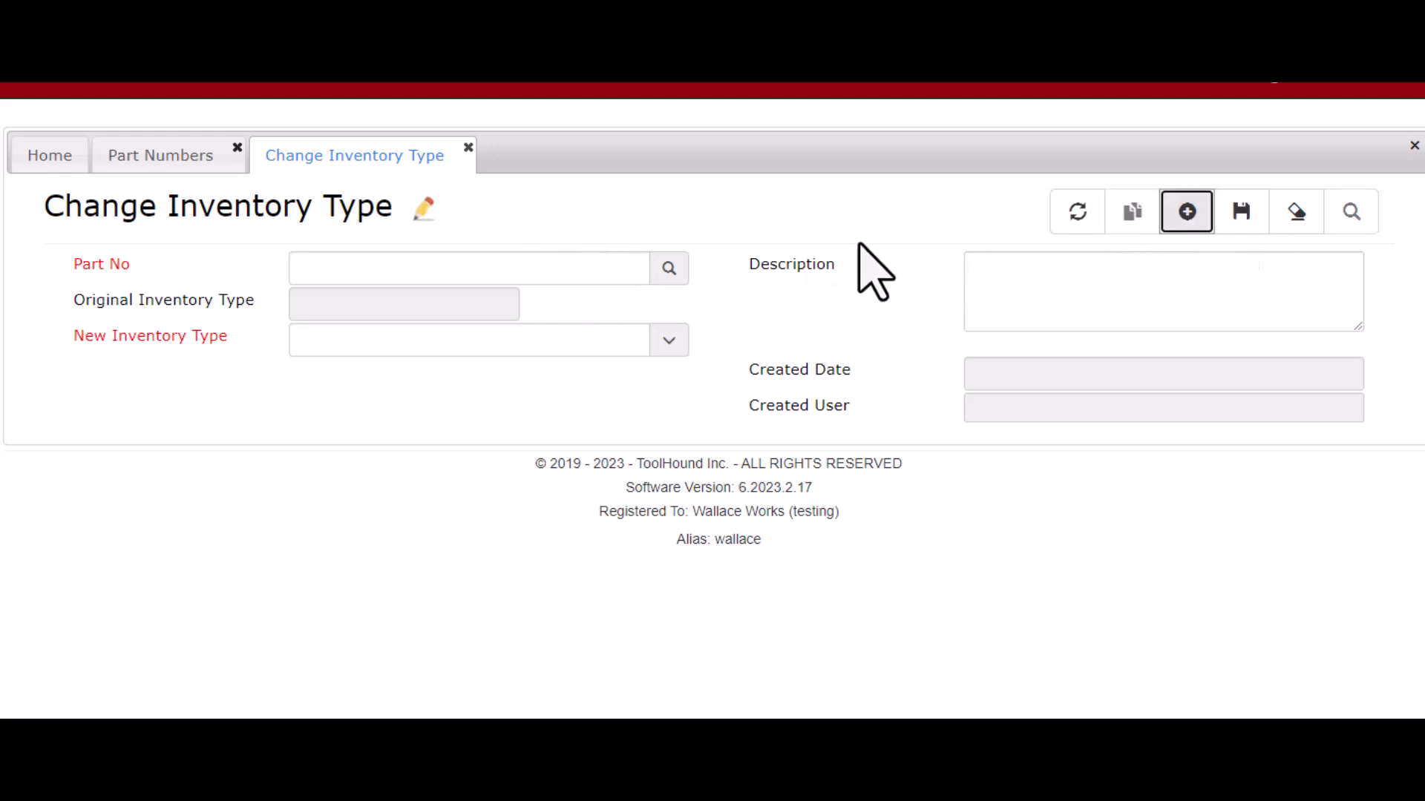
pyautogui.click(591, 275)
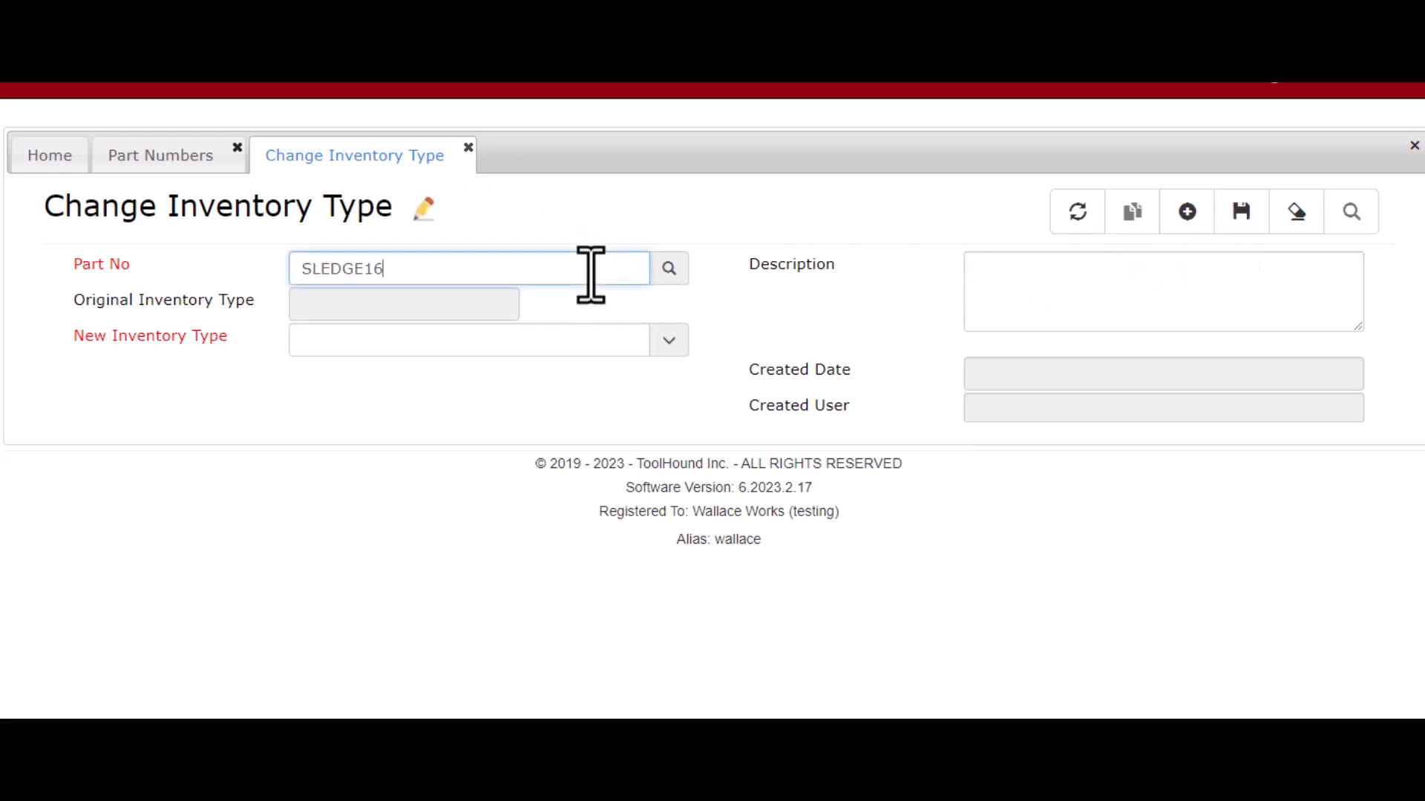
pyautogui.press('Tab')
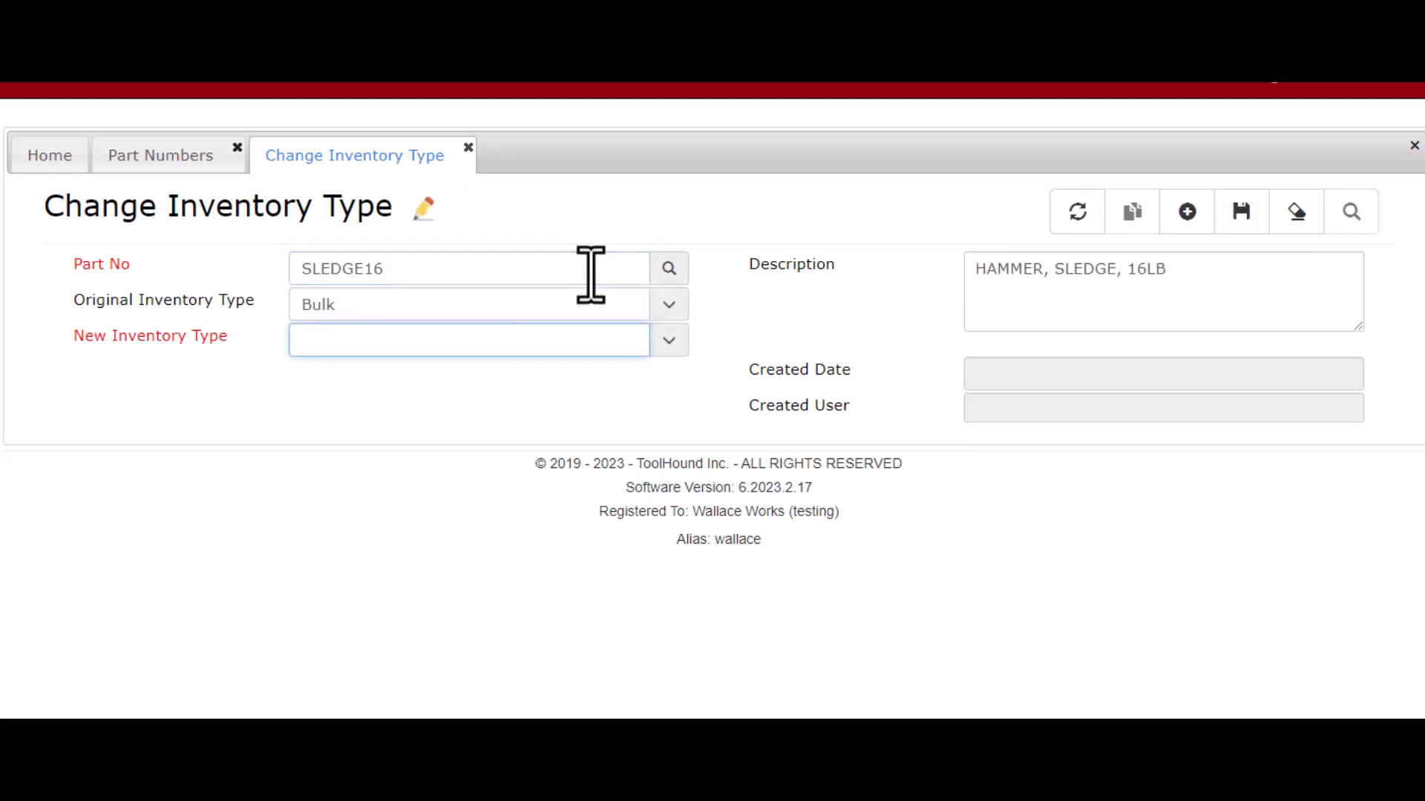
pyautogui.click(681, 343)
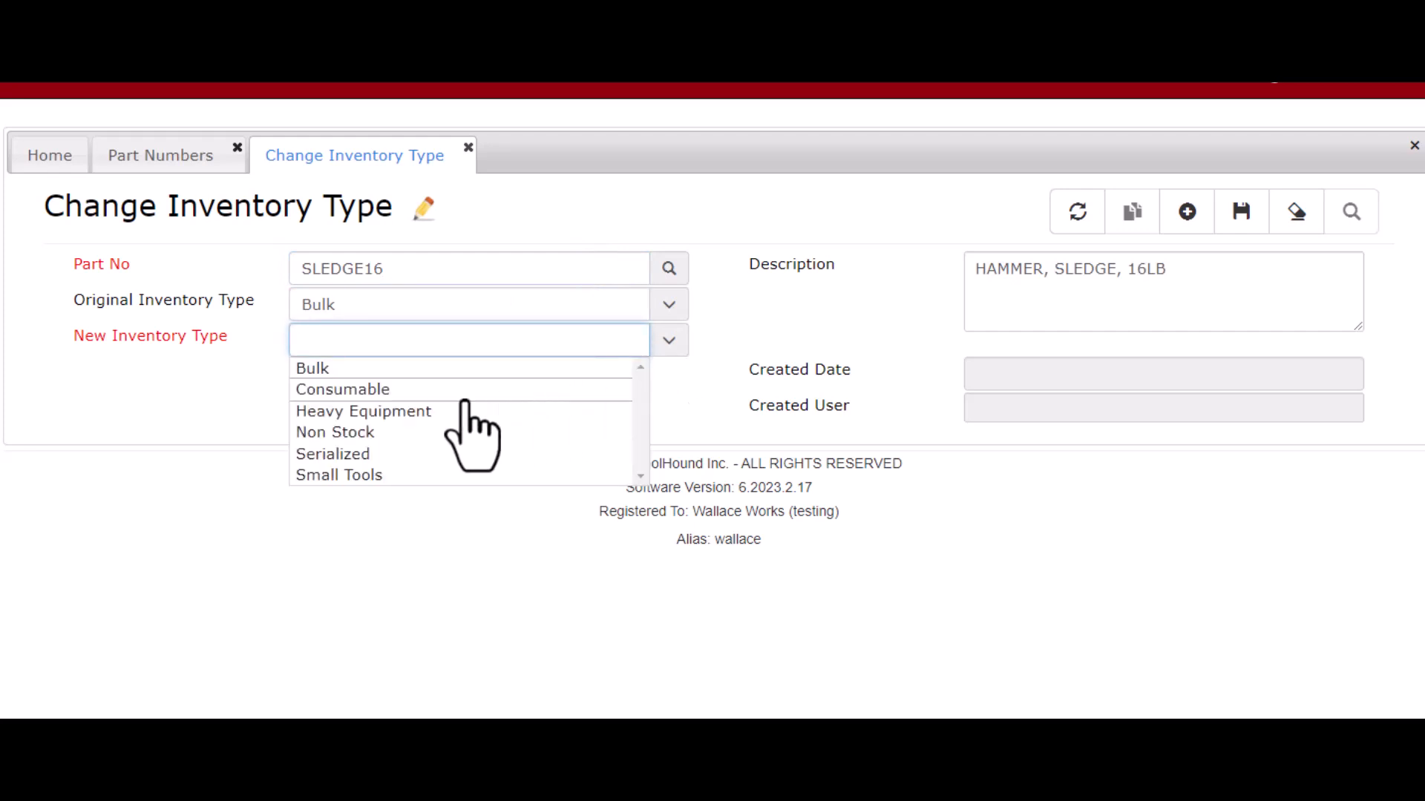
pyautogui.click(362, 475)
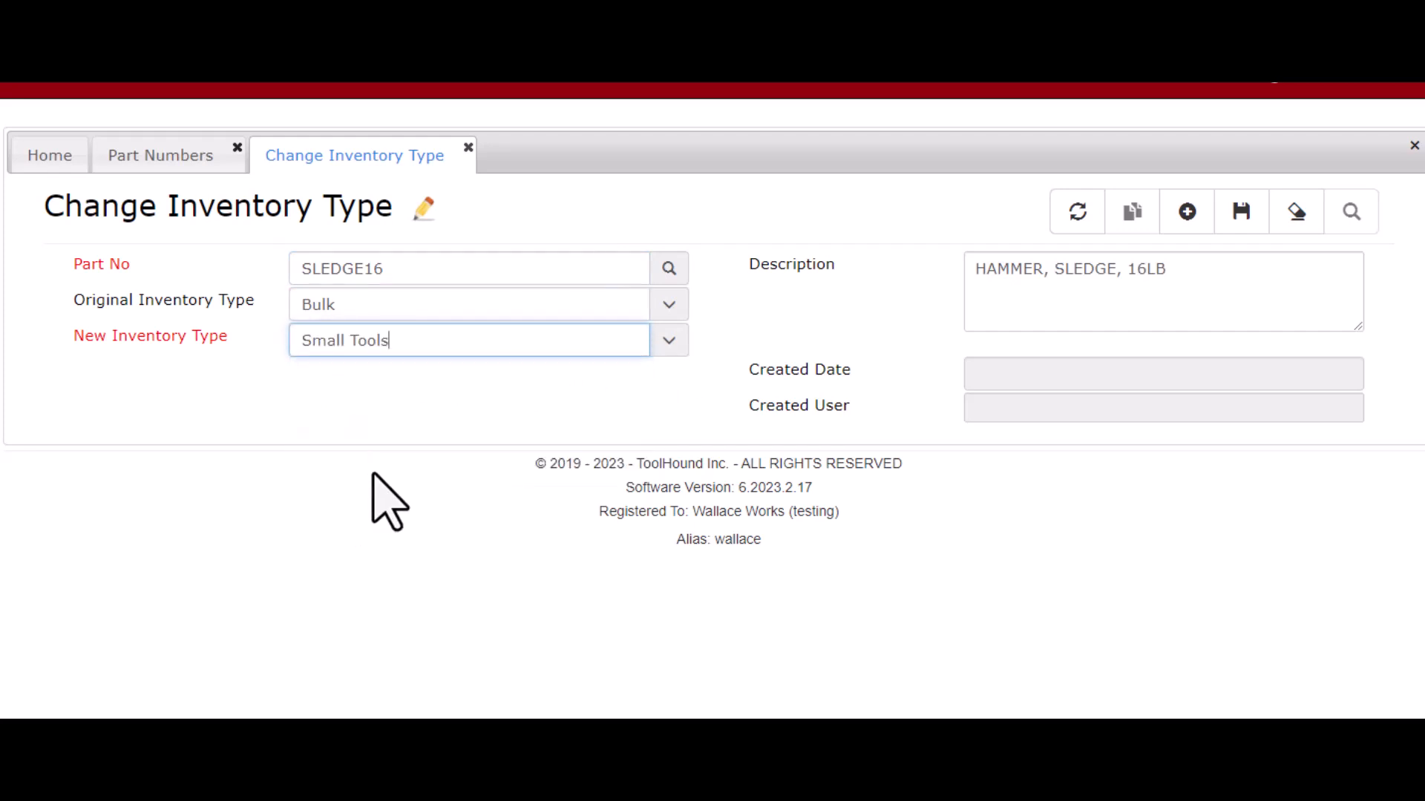
pyautogui.click(1238, 215)
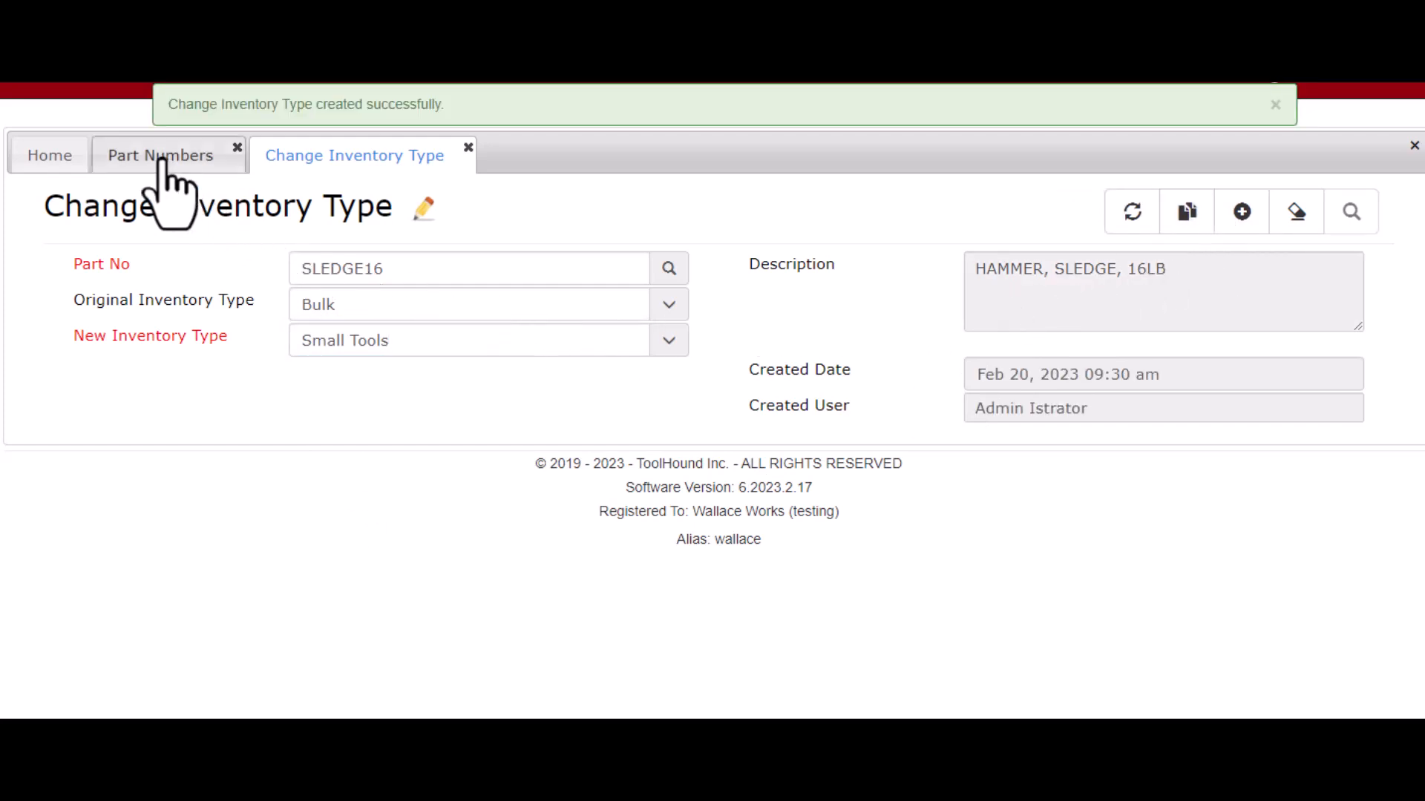
# - Refresh the SLEDGE16 part record and check its inventory type and transaction history
pyautogui.click(169, 195)
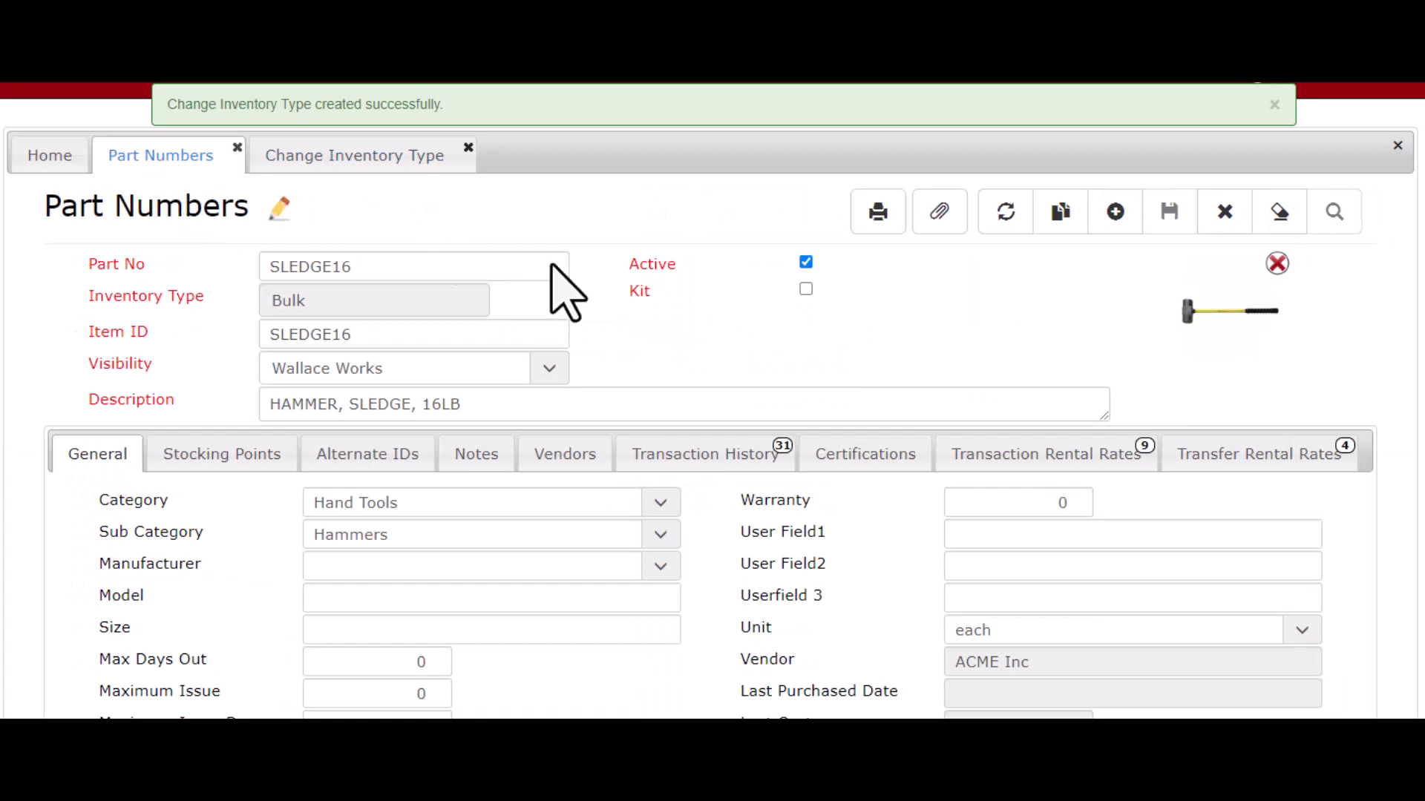
pyautogui.click(1017, 213)
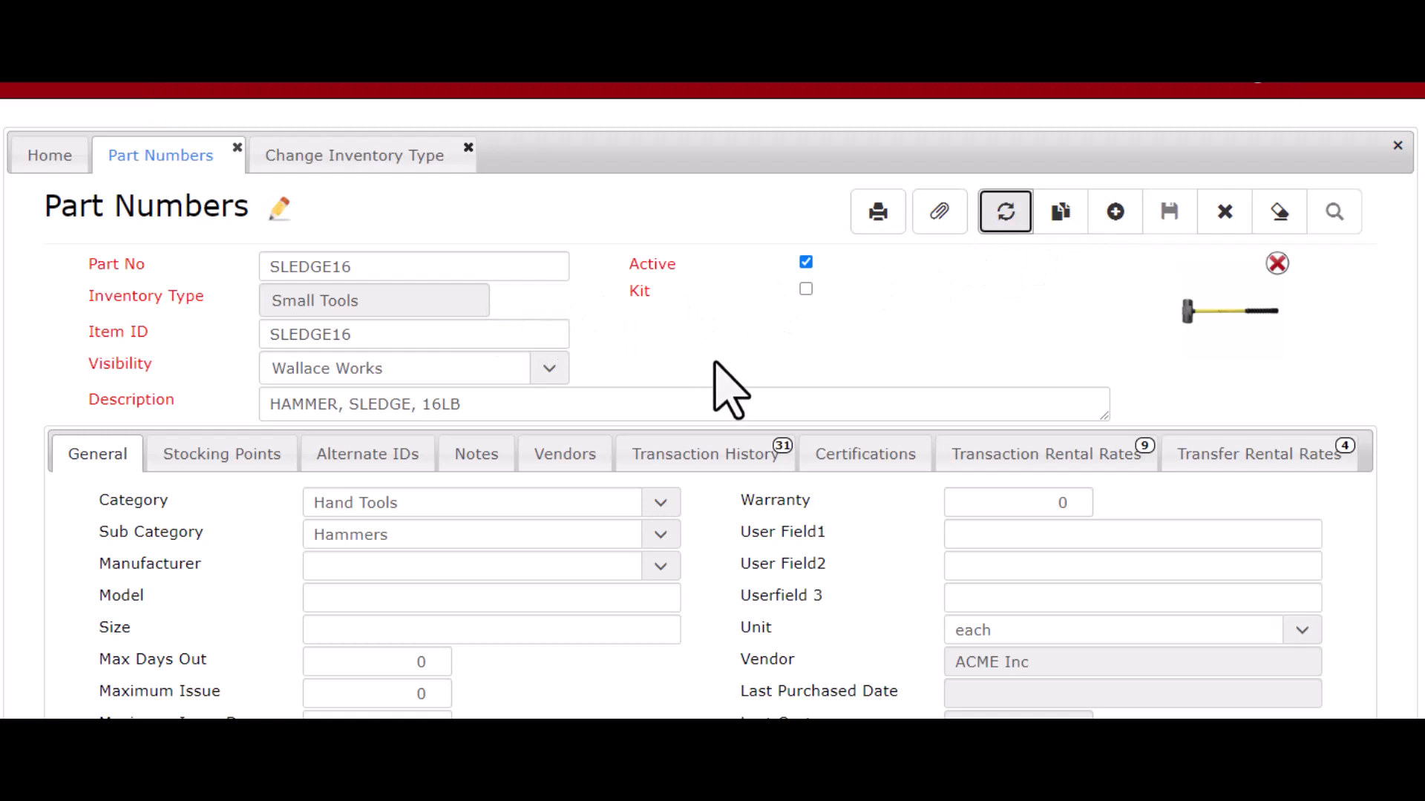
pyautogui.click(735, 468)
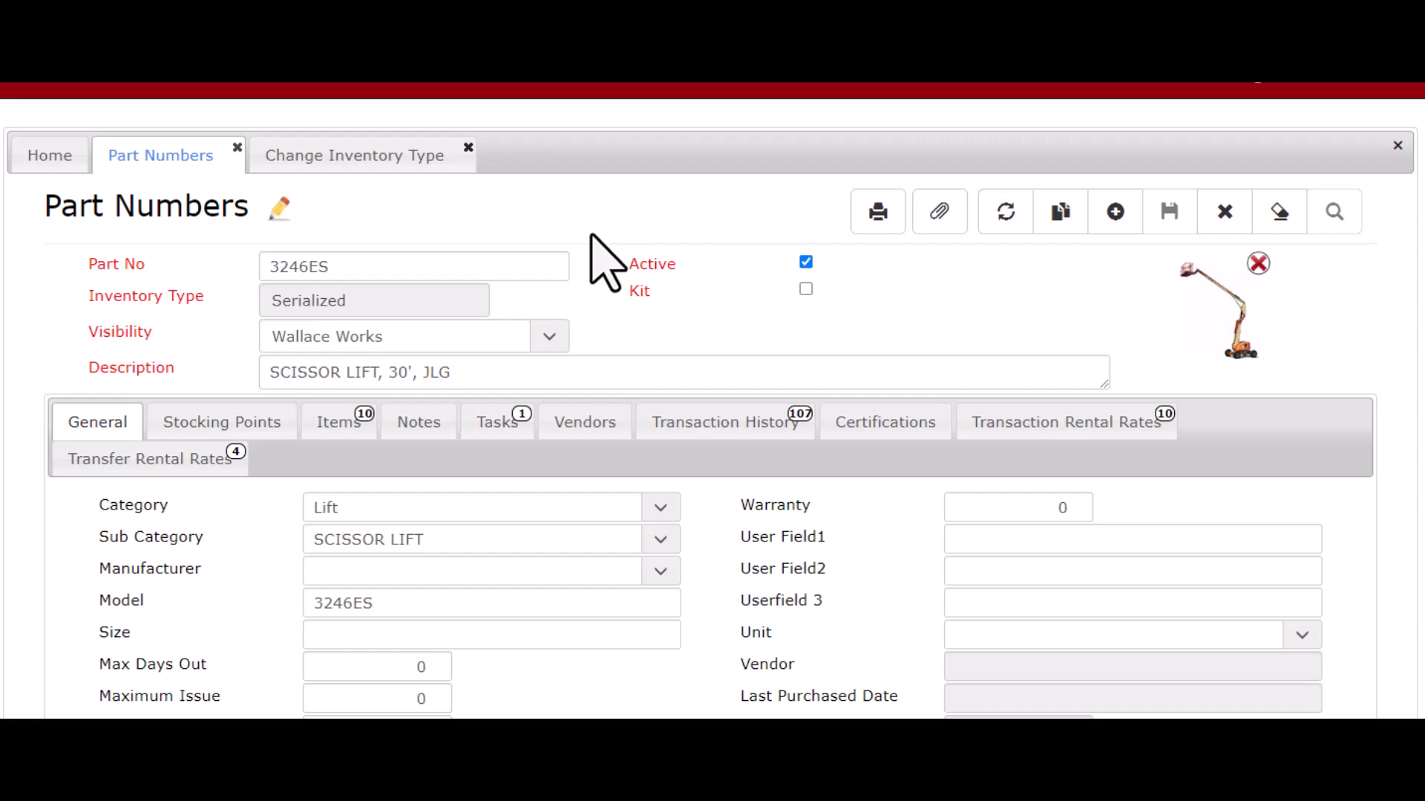
# - Create and save an inventory type change for part 3246ES with Heavy Equipment as the new type
pyautogui.click(407, 170)
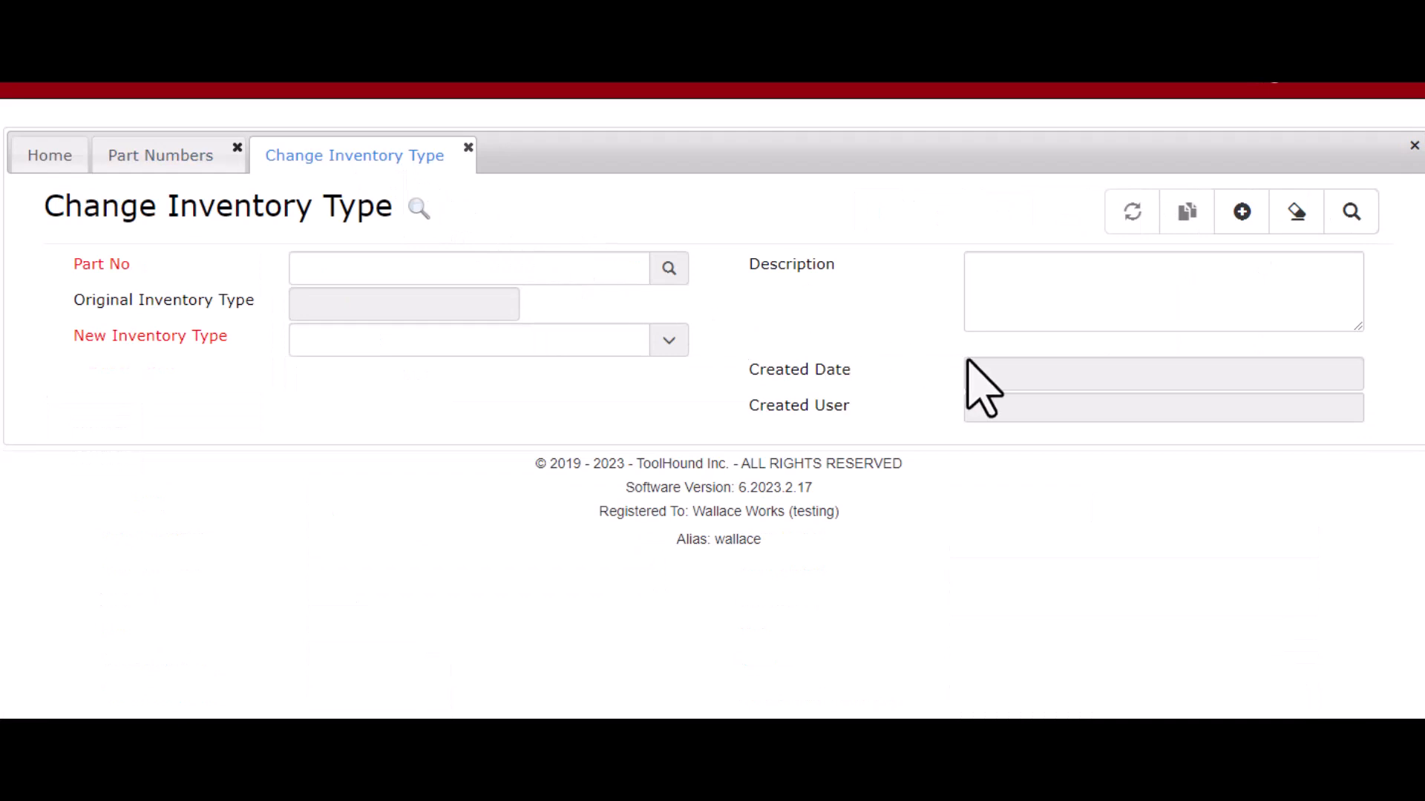
pyautogui.click(1244, 222)
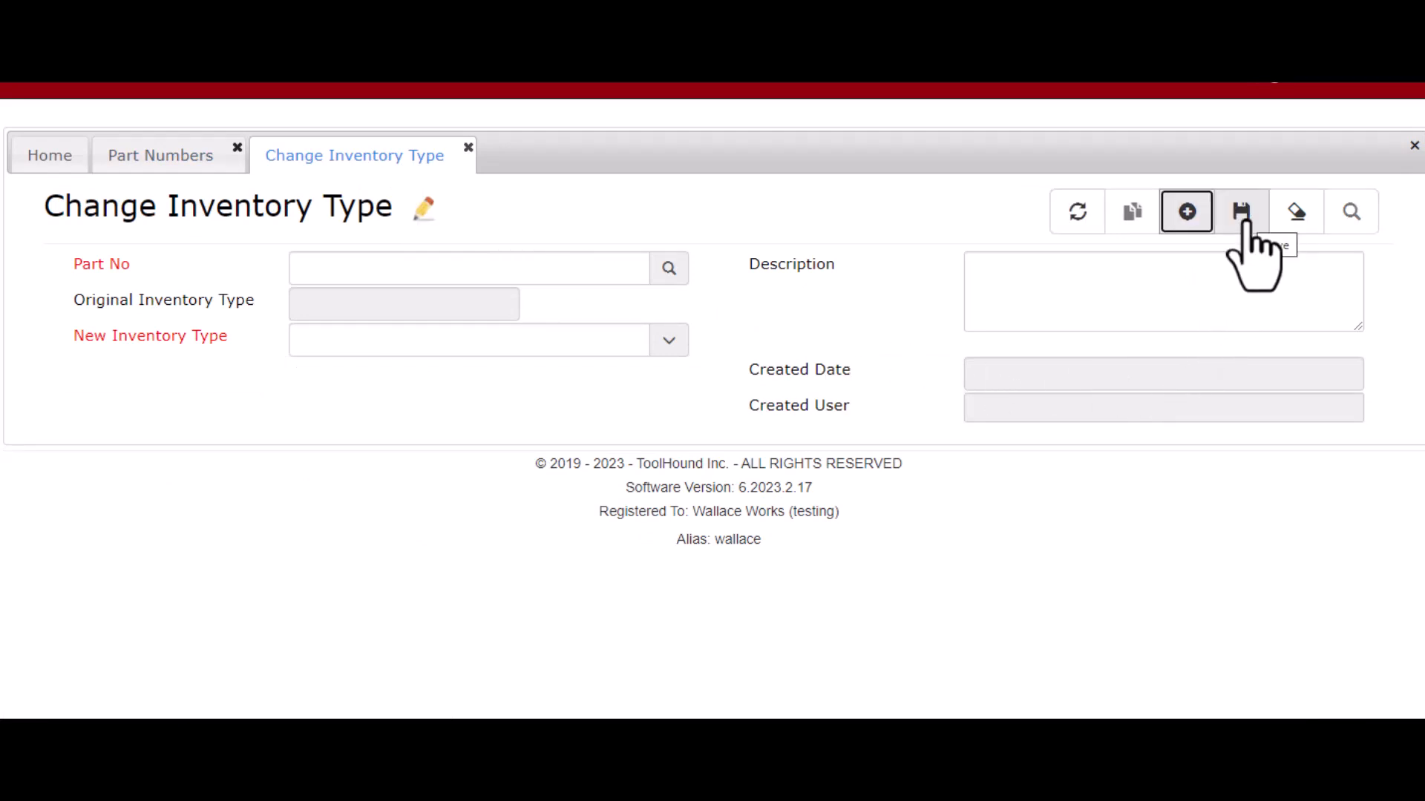
pyautogui.click(467, 268)
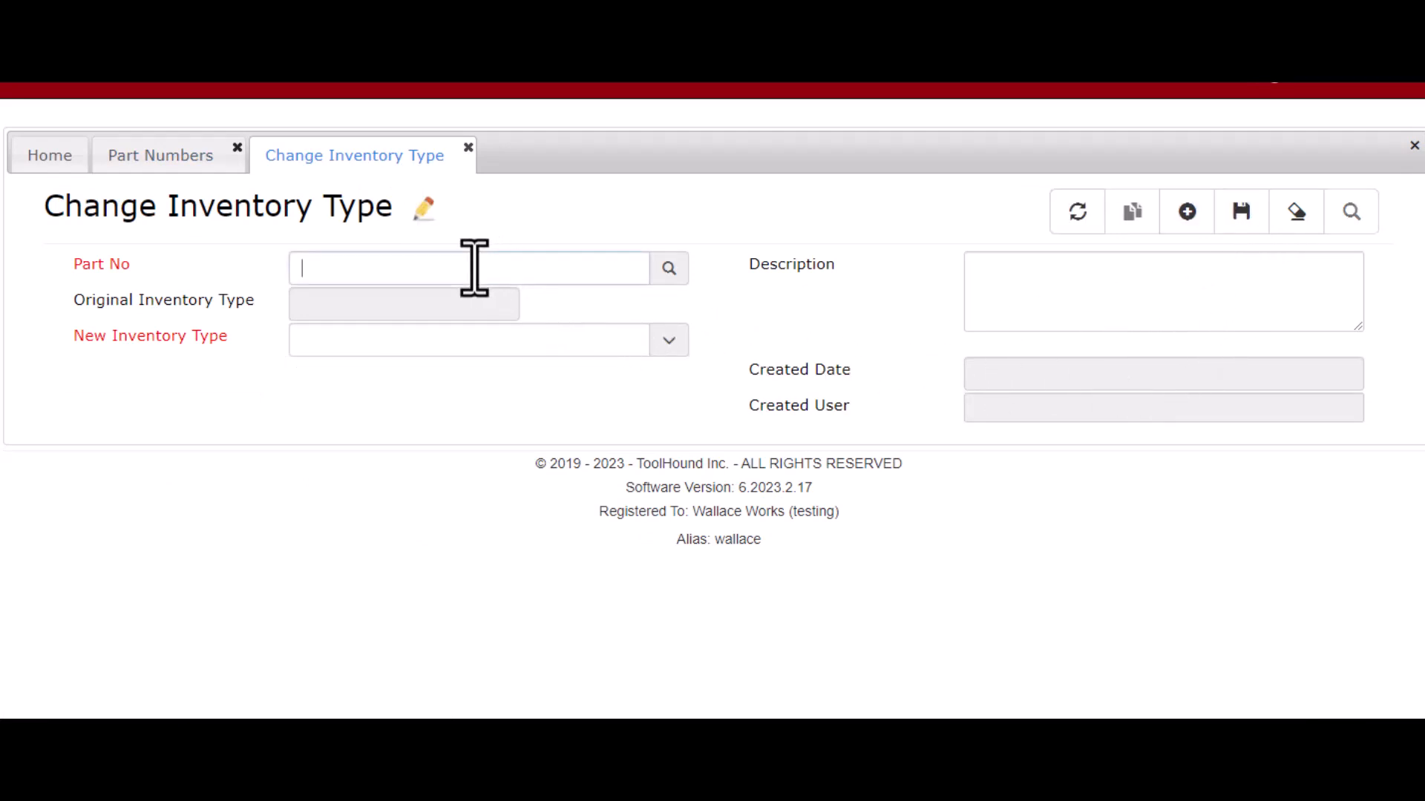
pyautogui.write('3246ES')
pyautogui.press('Tab')
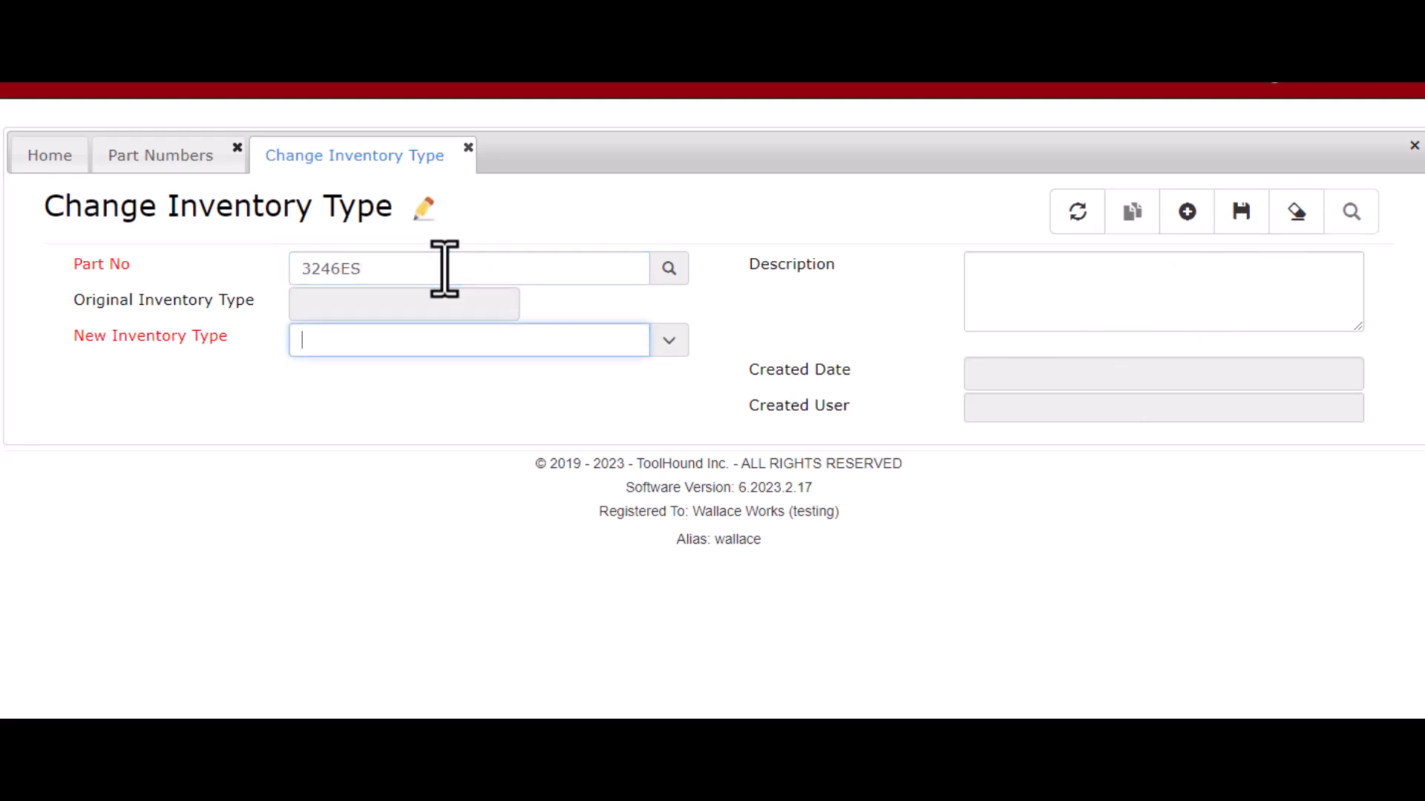
pyautogui.click(668, 341)
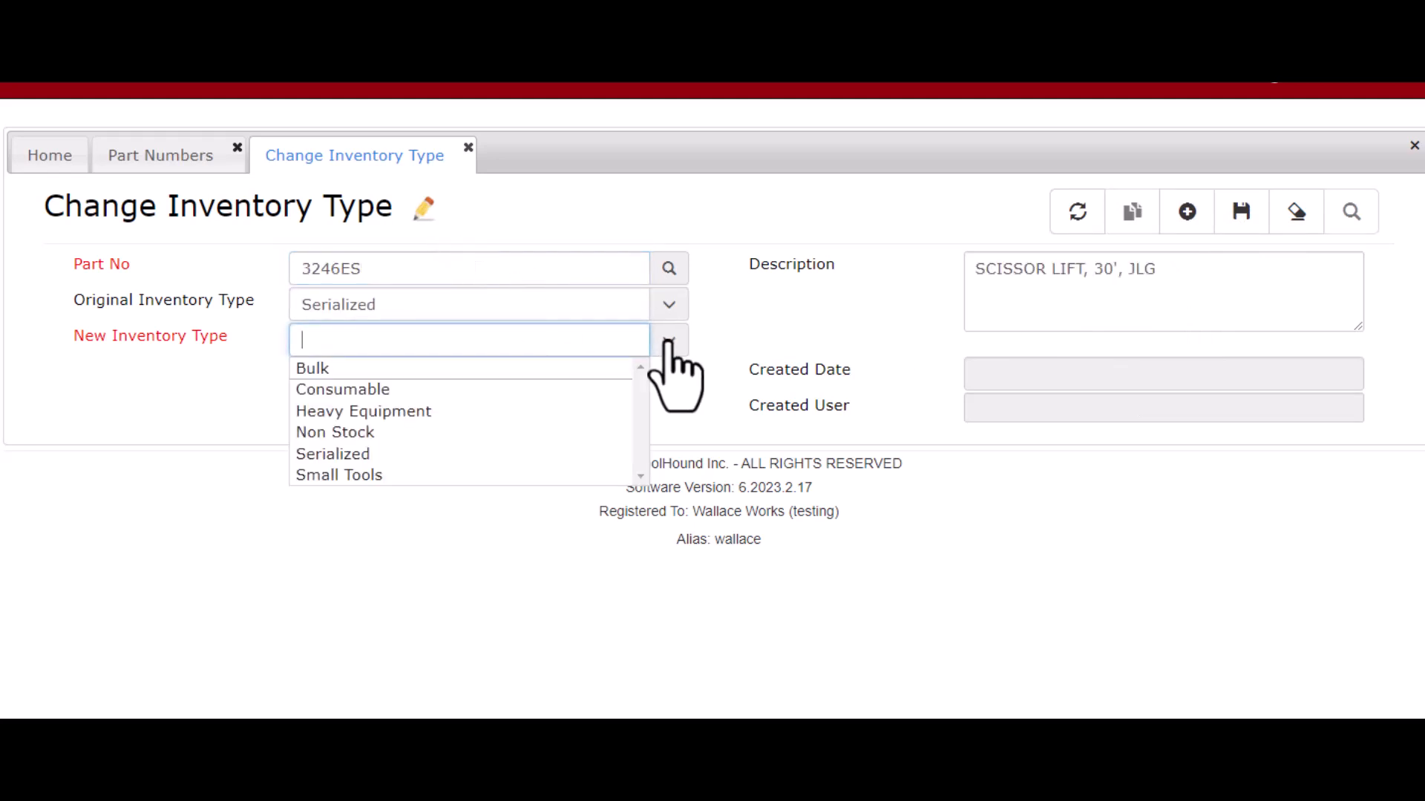
pyautogui.click(416, 413)
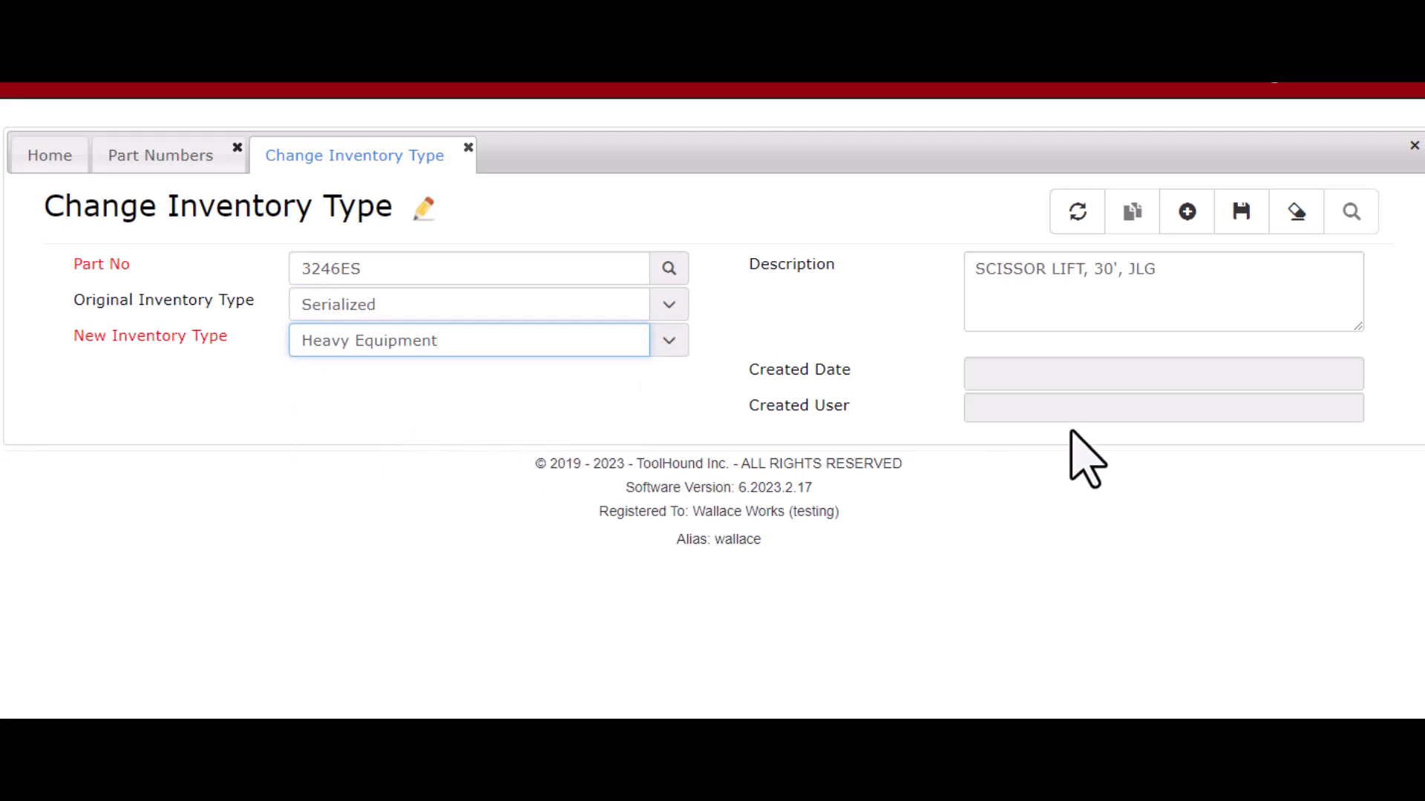
pyautogui.click(1251, 224)
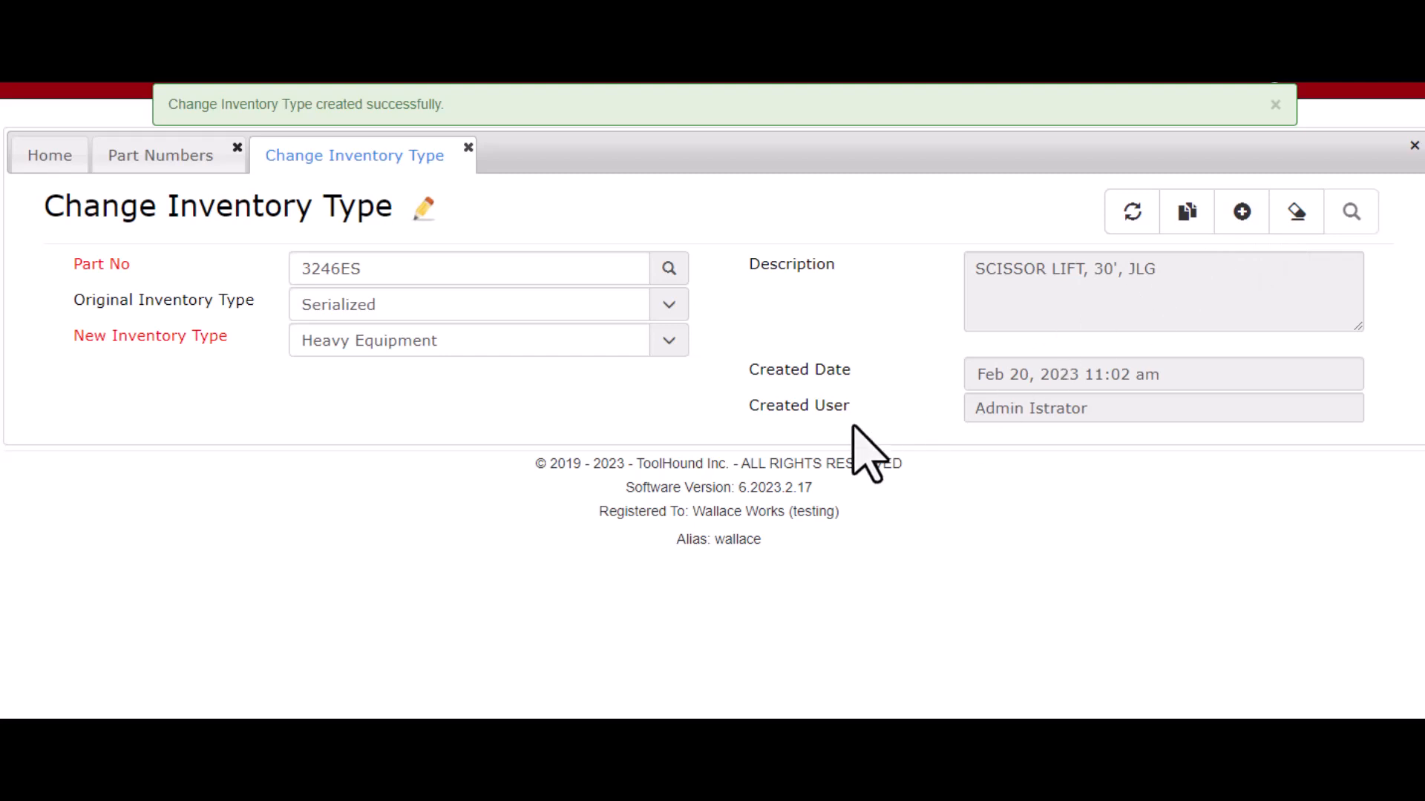
# - Refresh the 3246ES part record and review its inventory type and the type change entries in its transaction history
pyautogui.click(131, 155)
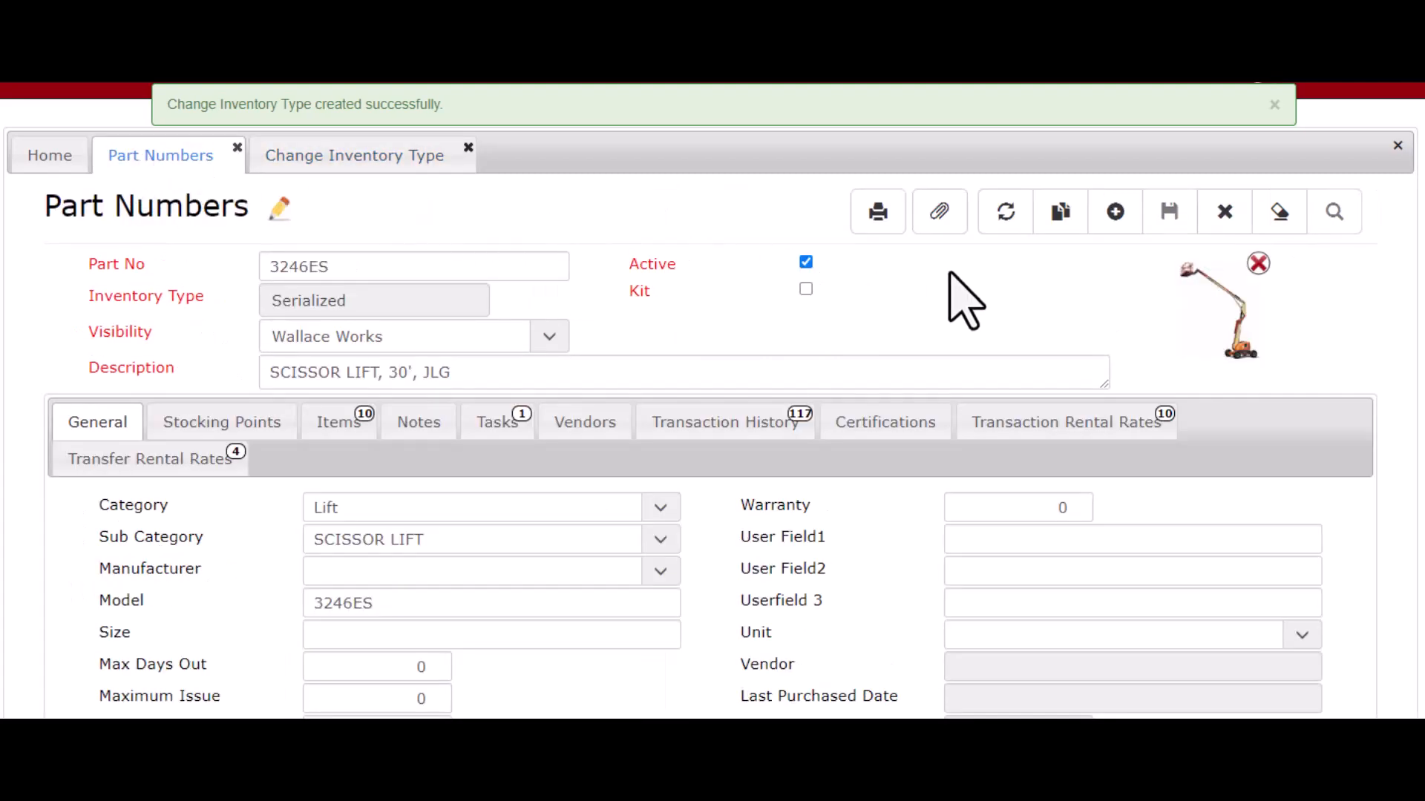
pyautogui.click(1006, 221)
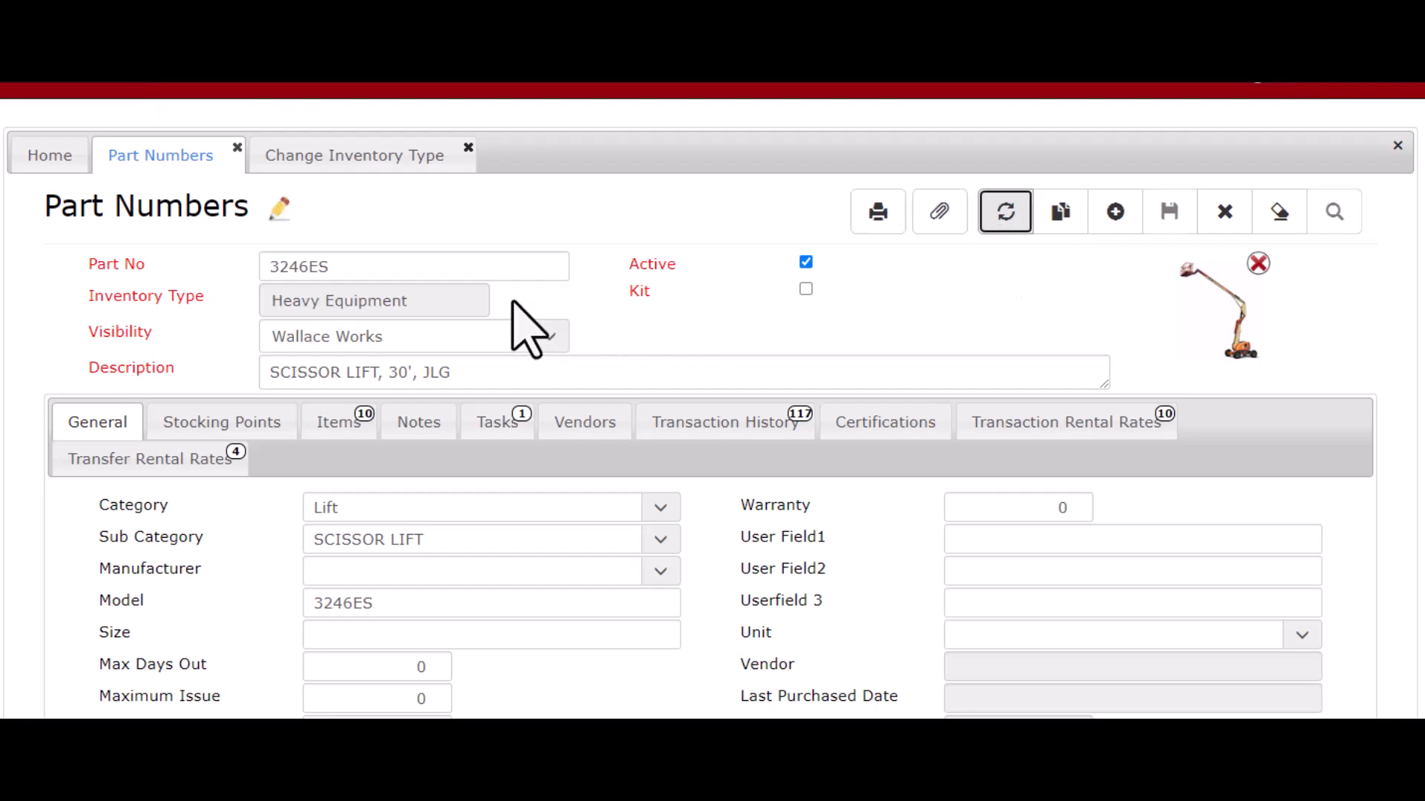
pyautogui.click(700, 425)
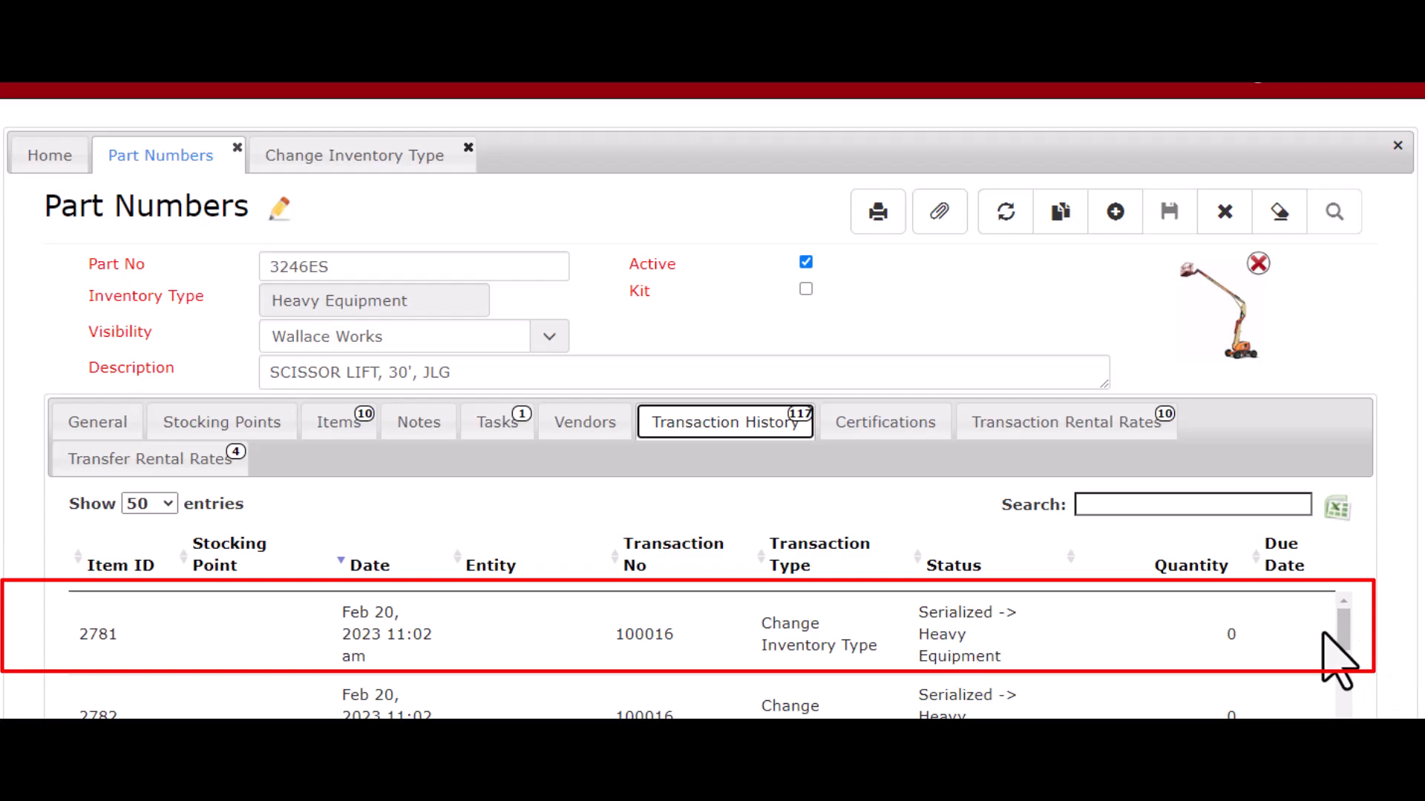
pyautogui.scroll(-2, 1324, 633)
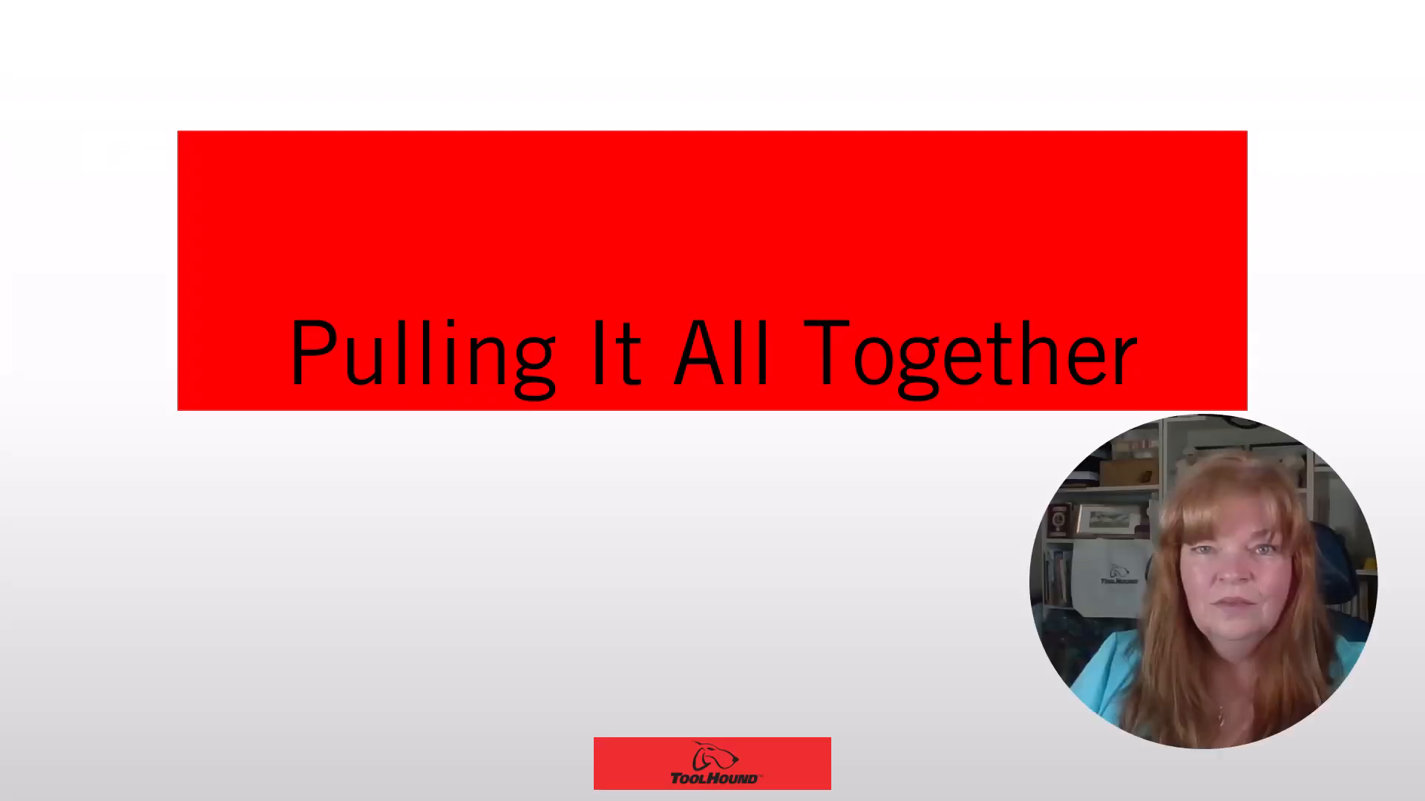